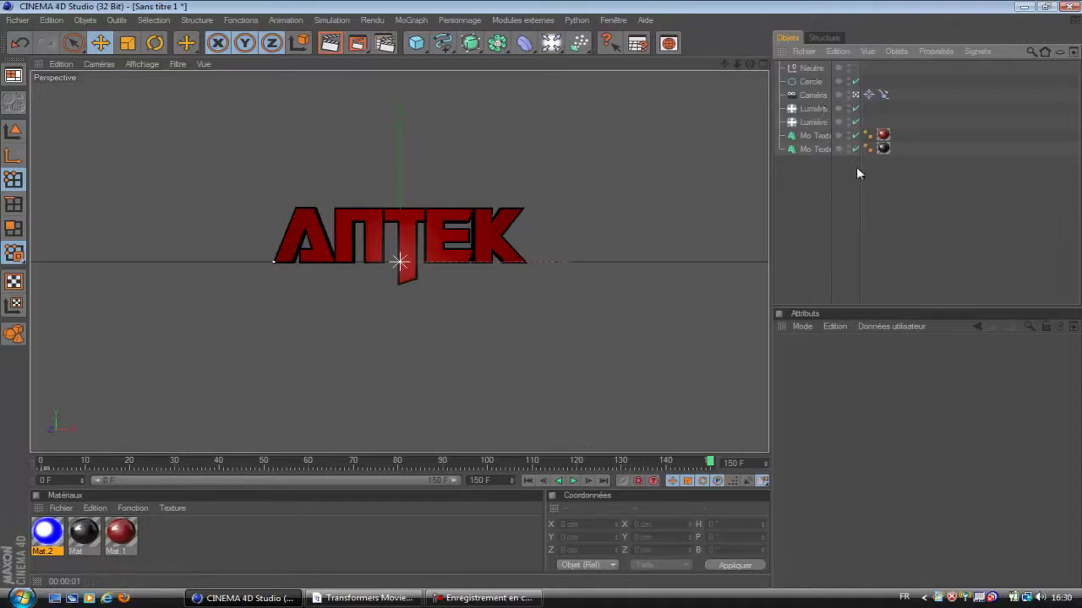
Delete every object in the scene and add a new Mo Texte object
key(ctrl+a)
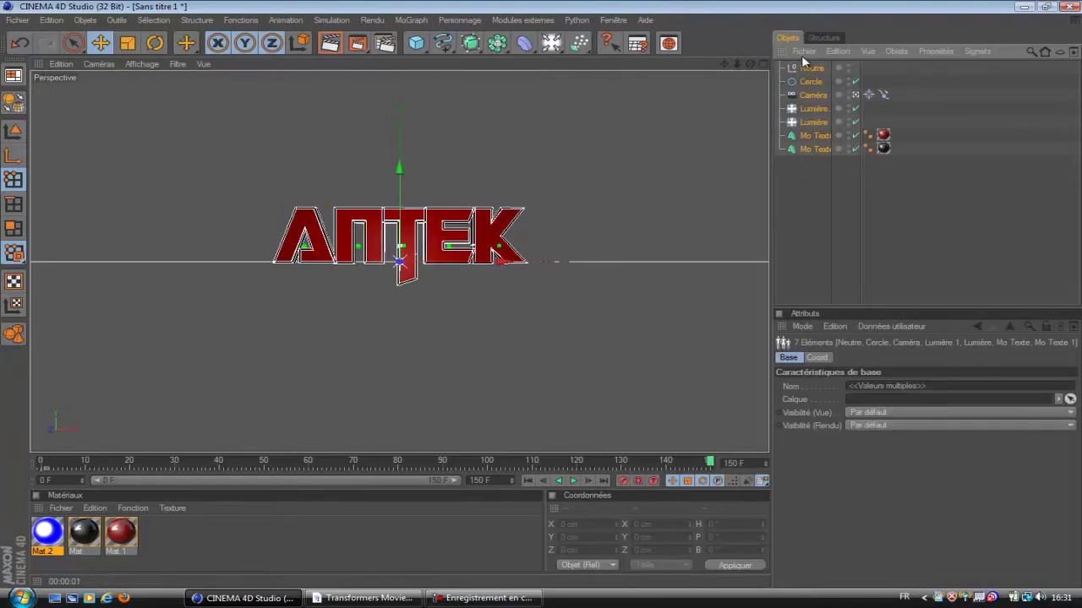
key(Delete)
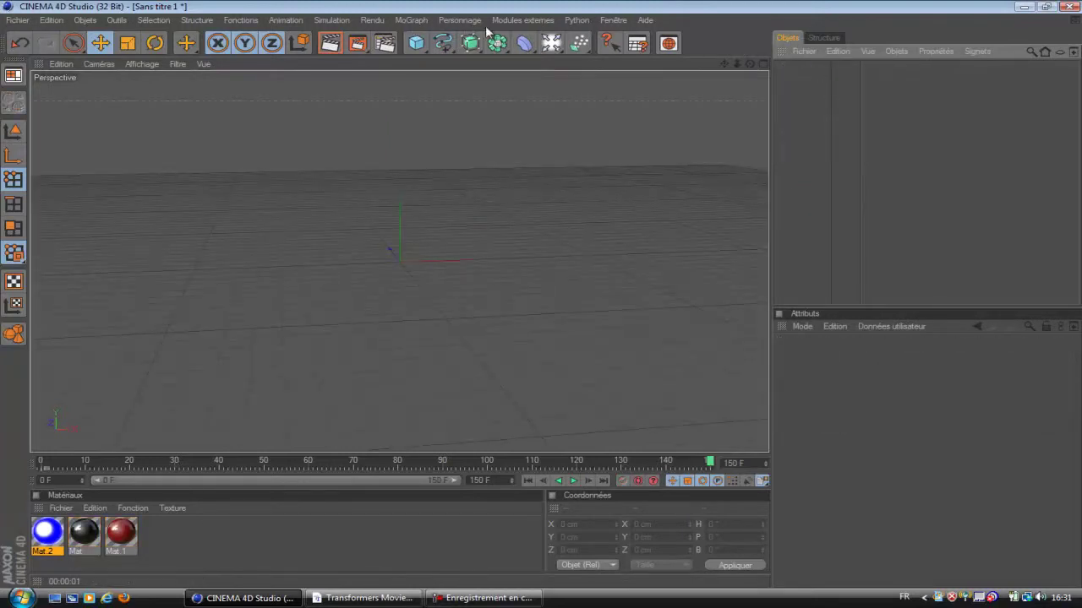
click(412, 21)
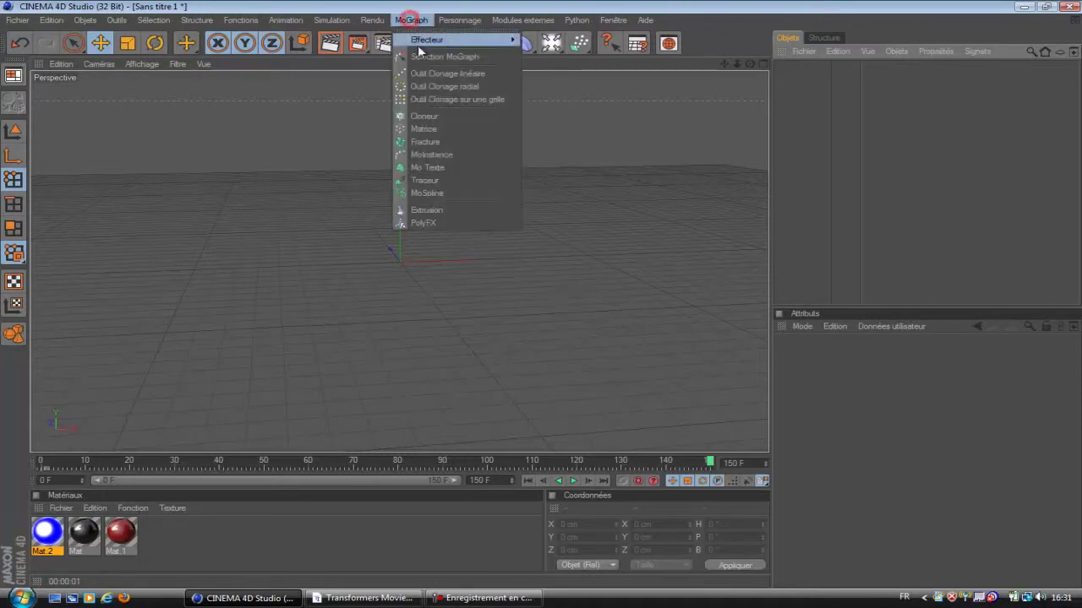
click(440, 169)
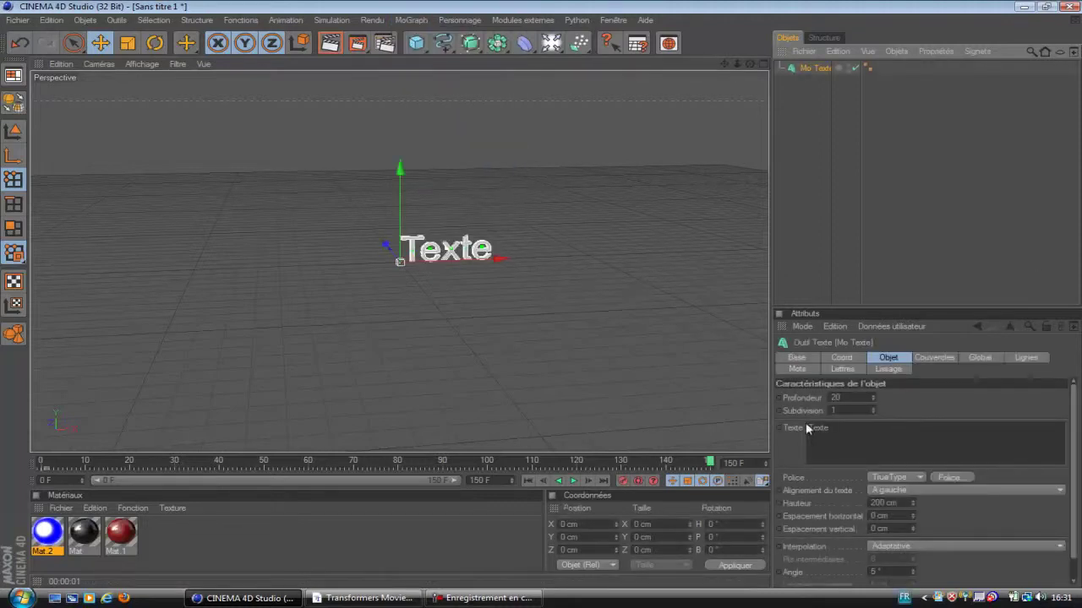
Set the Mo Texte object's text to "antek" and its alignment to Centré
double_click(841, 427)
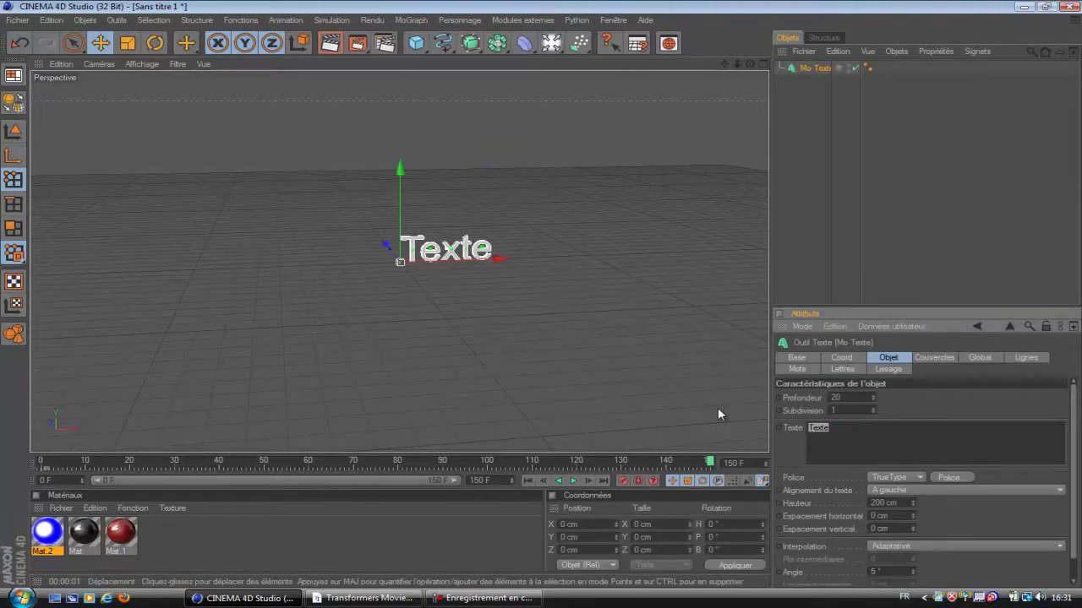
text(antek)
click(952, 491)
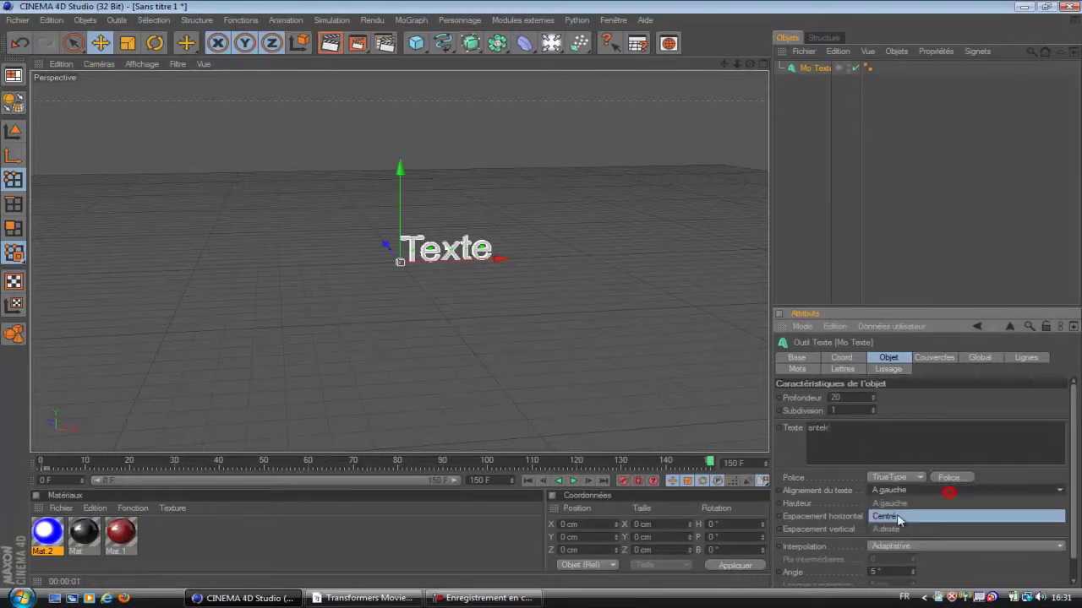
click(898, 513)
Set the text's font to Transformers Movie and its depth to 47
click(948, 477)
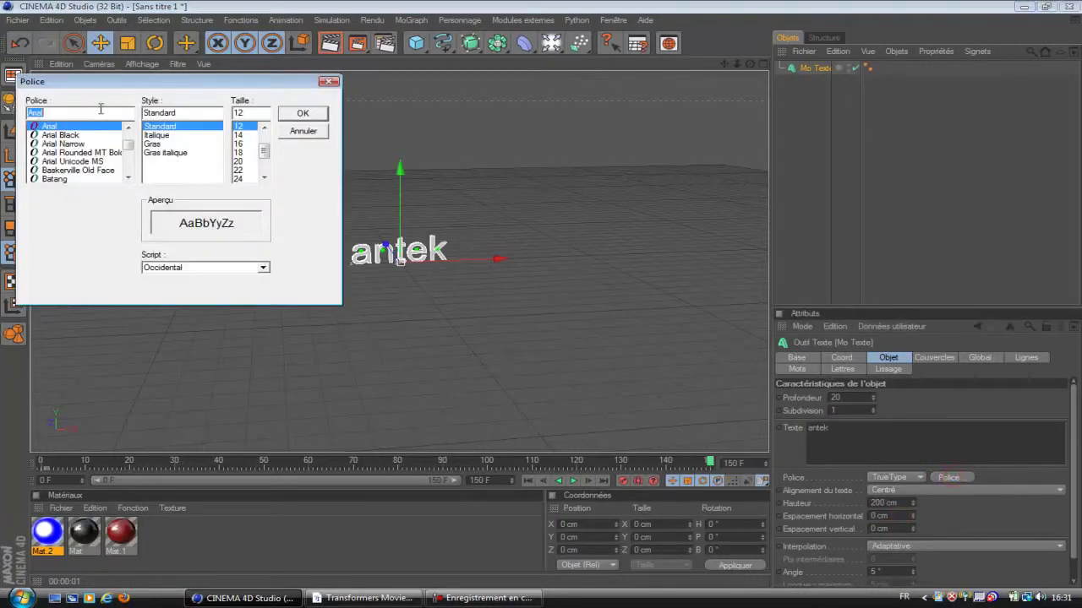
text(tran)
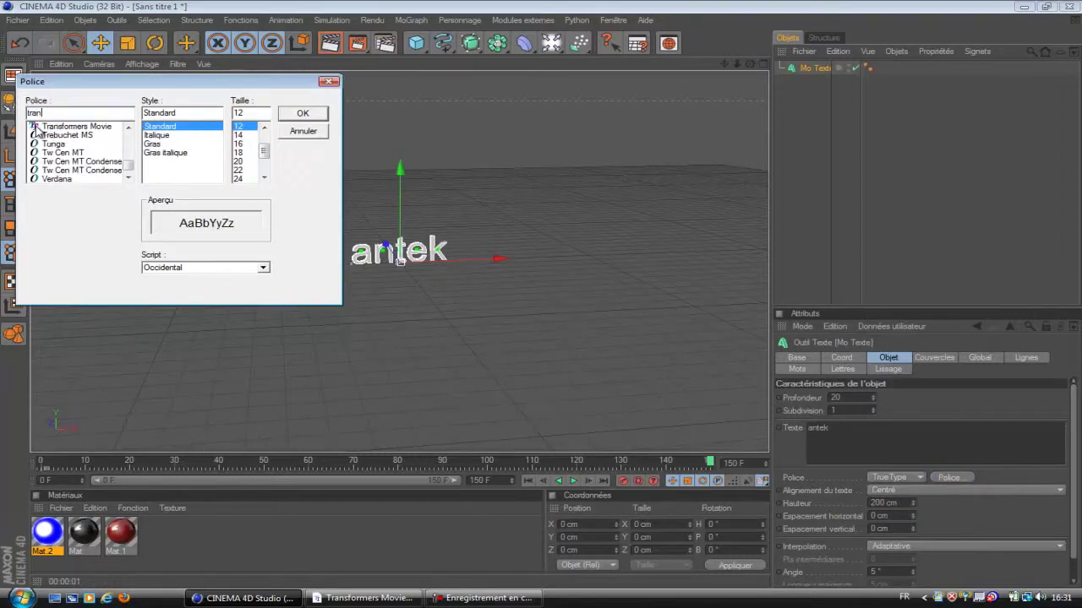
click(82, 126)
click(304, 113)
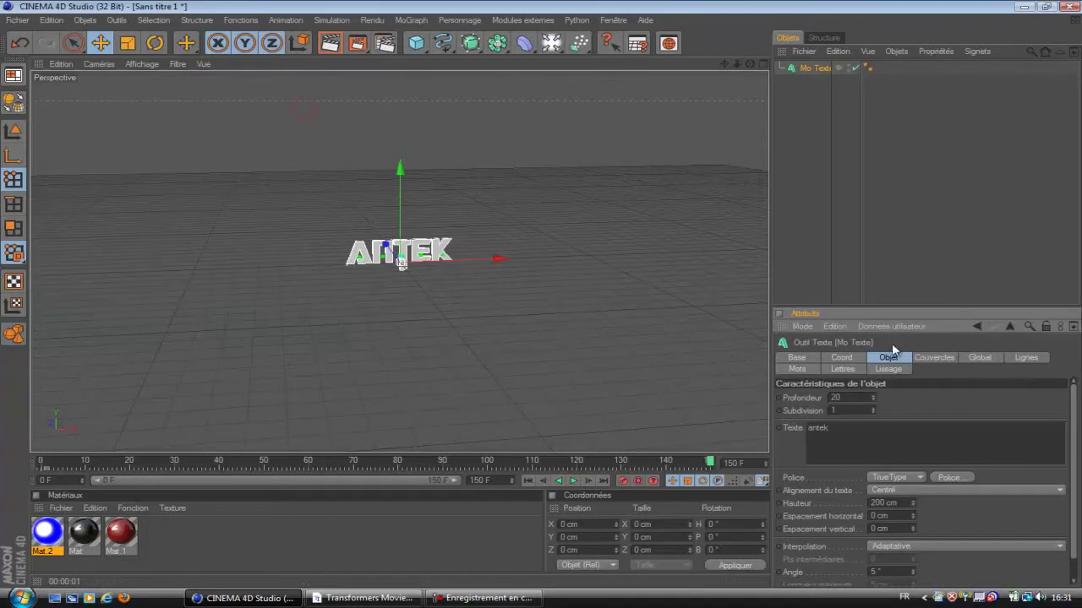
double_click(850, 399)
text(47)
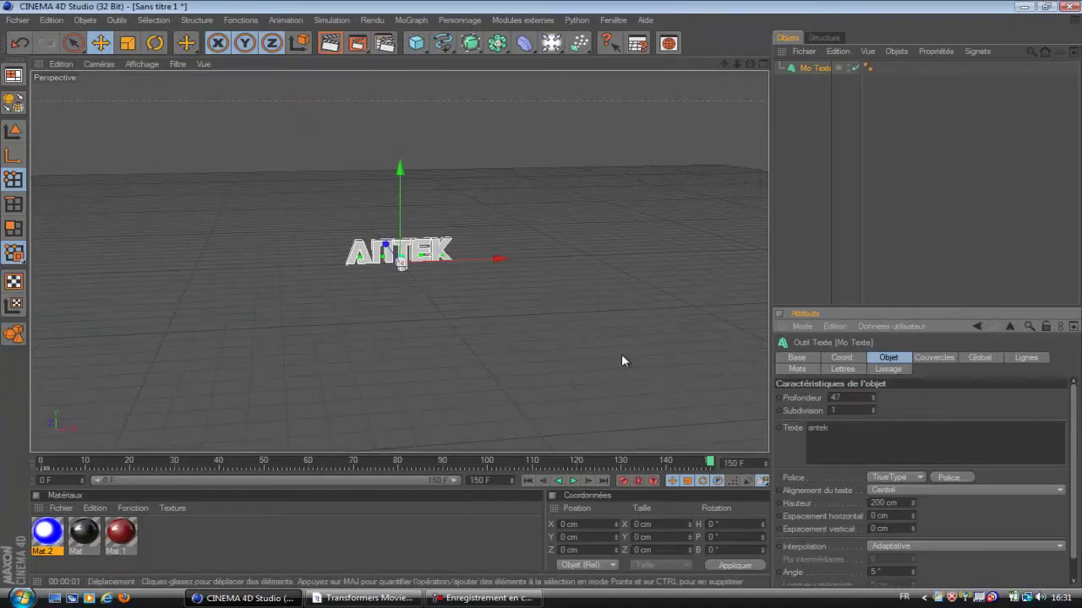
Delete the blue material Mat.2
click(46, 539)
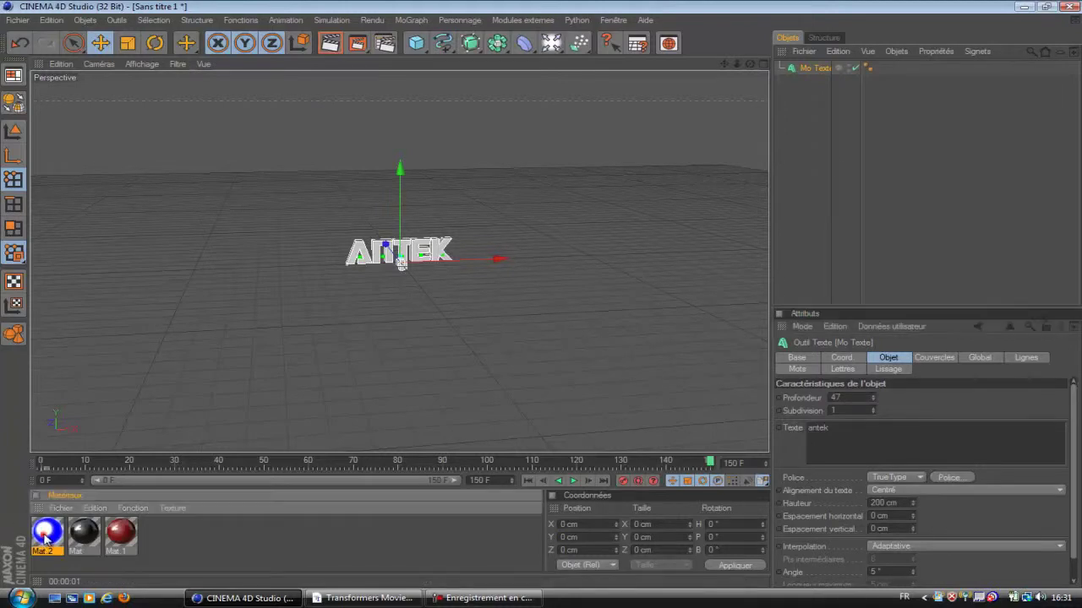
key(Delete)
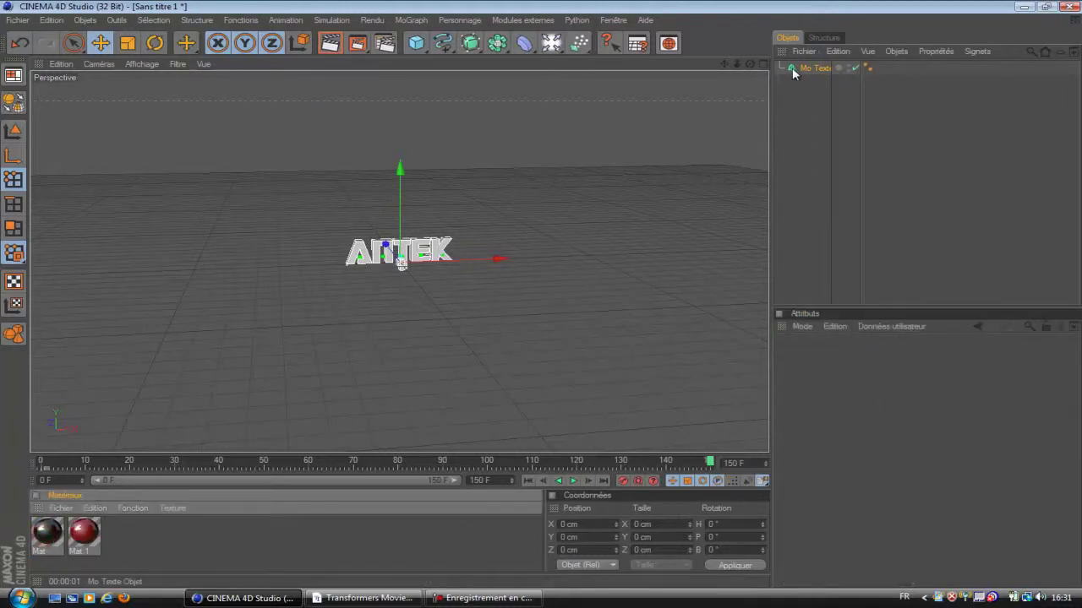
Duplicate the Mo Texte object below the original in the object list, keeping a depth of 47
click(798, 68)
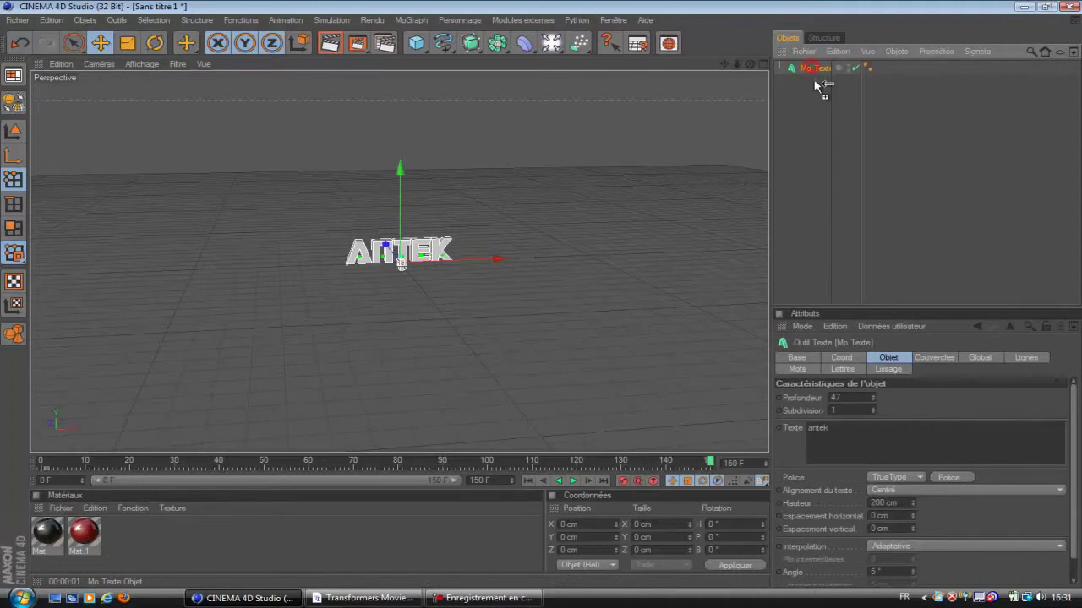
ctrl+drag(812, 71, 808, 94)
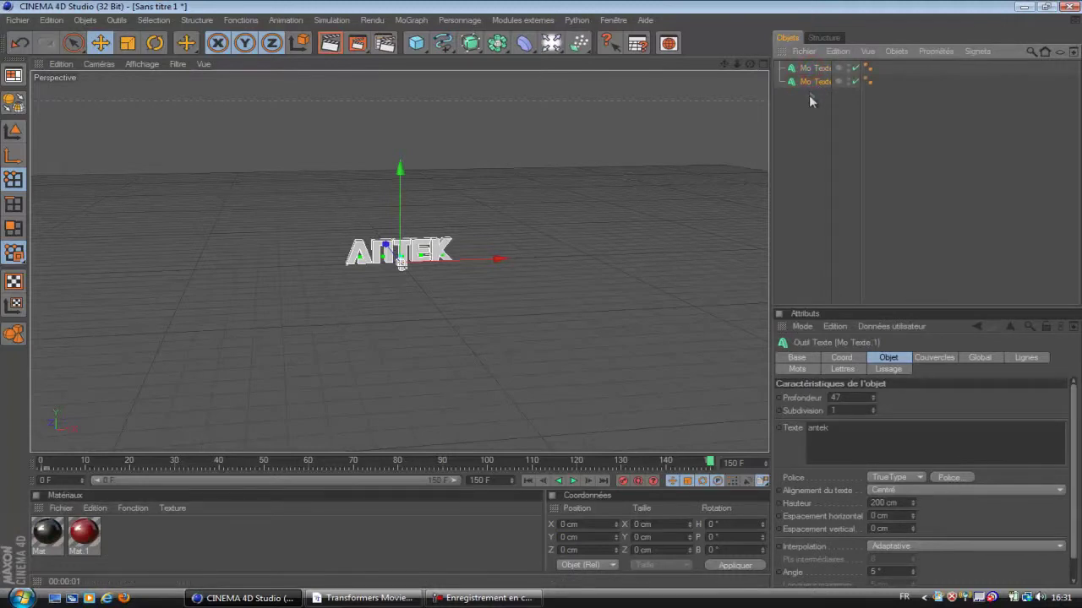
double_click(845, 397)
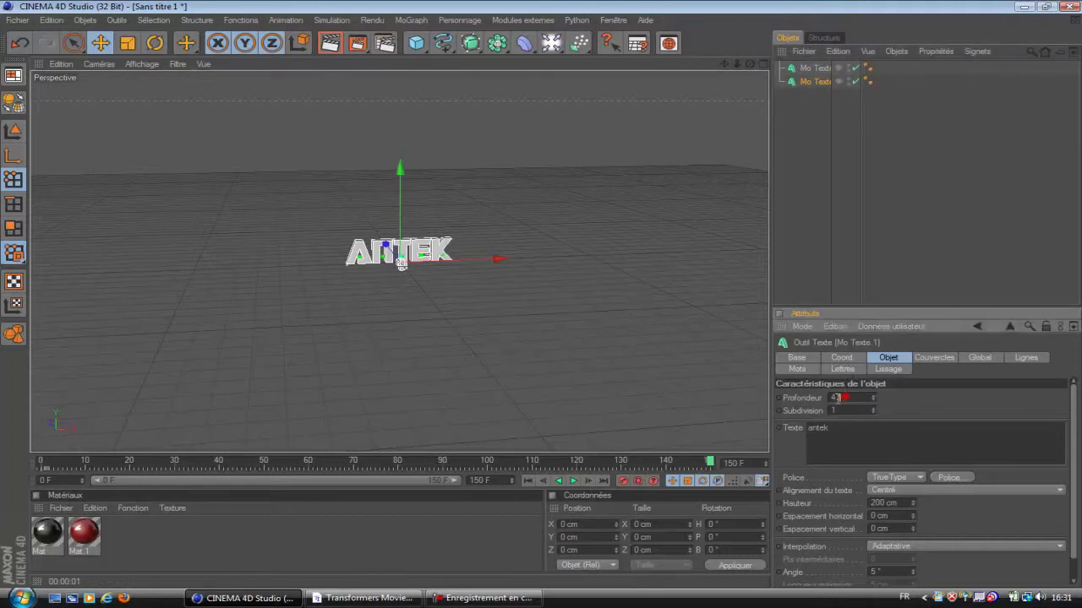
key(Return)
Set the duplicate text's start and end caps to Couvercle et biseau with the bevel type 1 étape
click(938, 358)
click(906, 399)
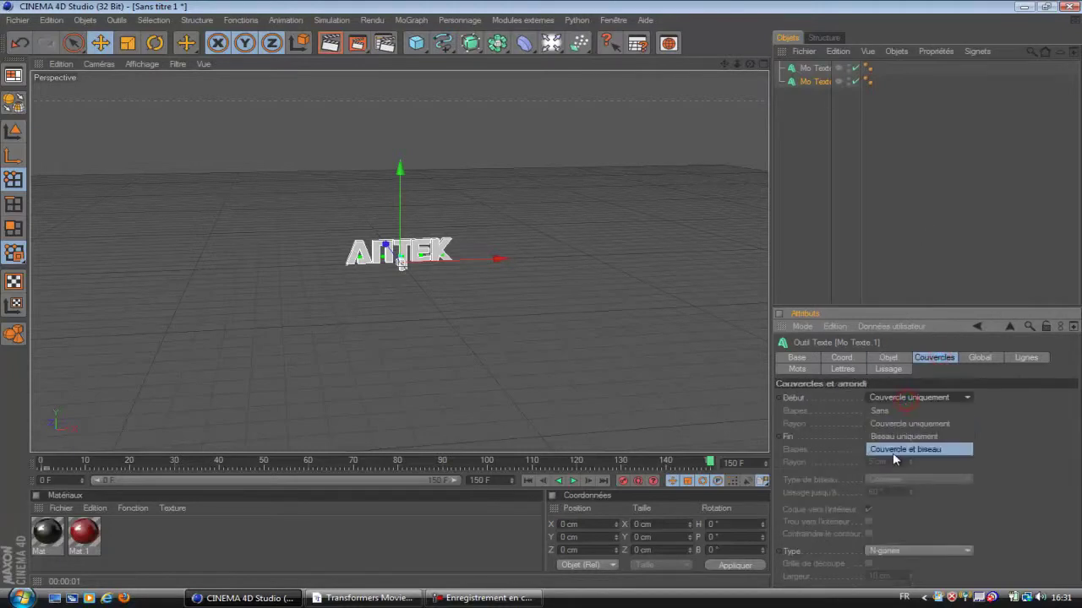
click(894, 450)
click(916, 437)
click(916, 488)
click(918, 478)
click(919, 544)
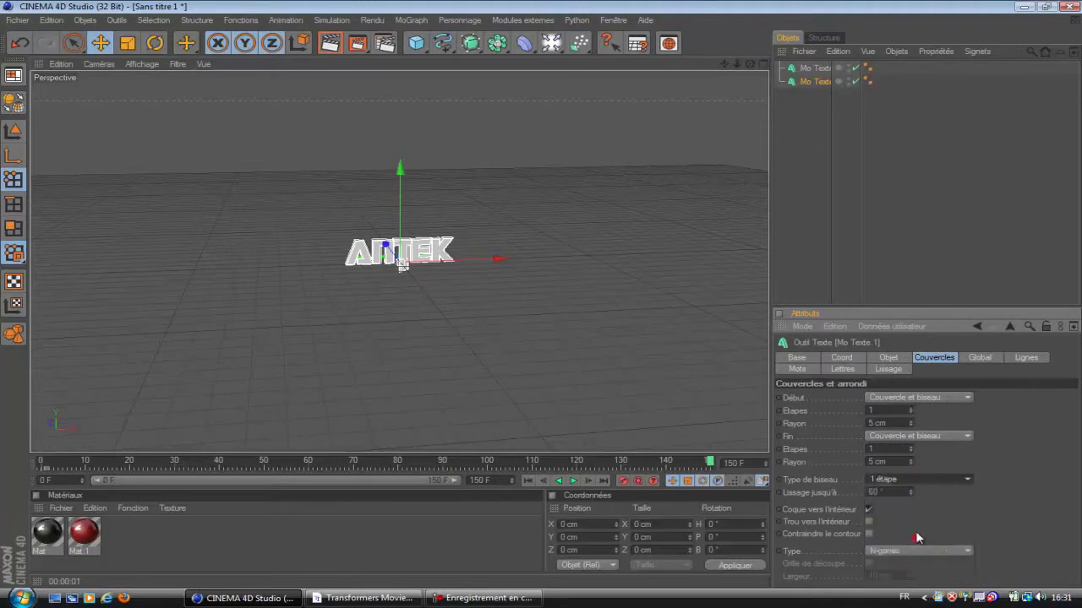
Move the bevelled duplicate slightly back along the Z axis so it sits behind the original text
drag(750, 64, 542, 300)
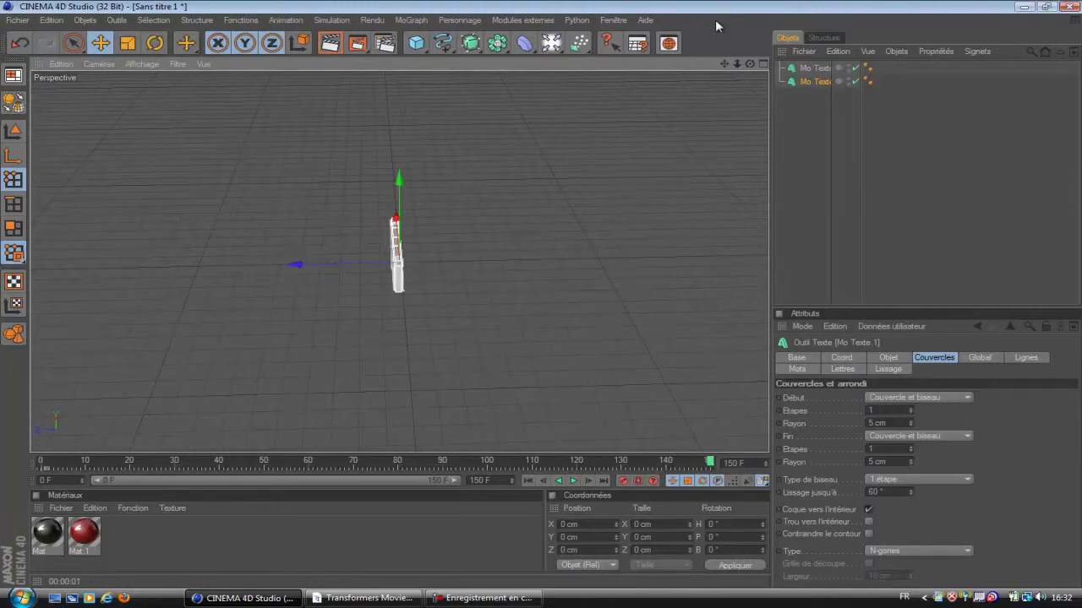
drag(736, 65, 536, 284)
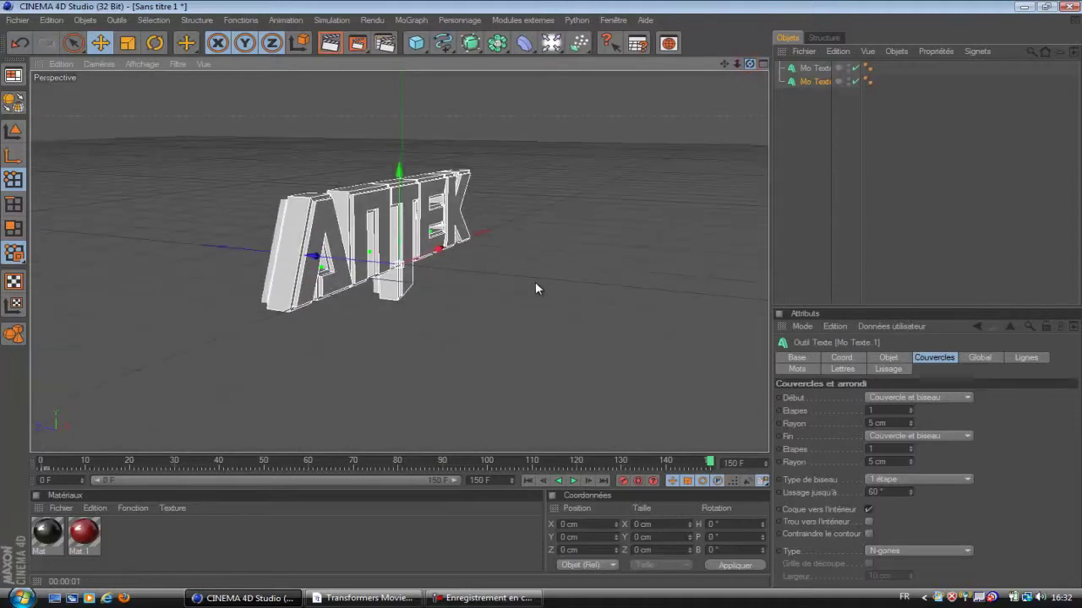
drag(312, 257, 541, 295)
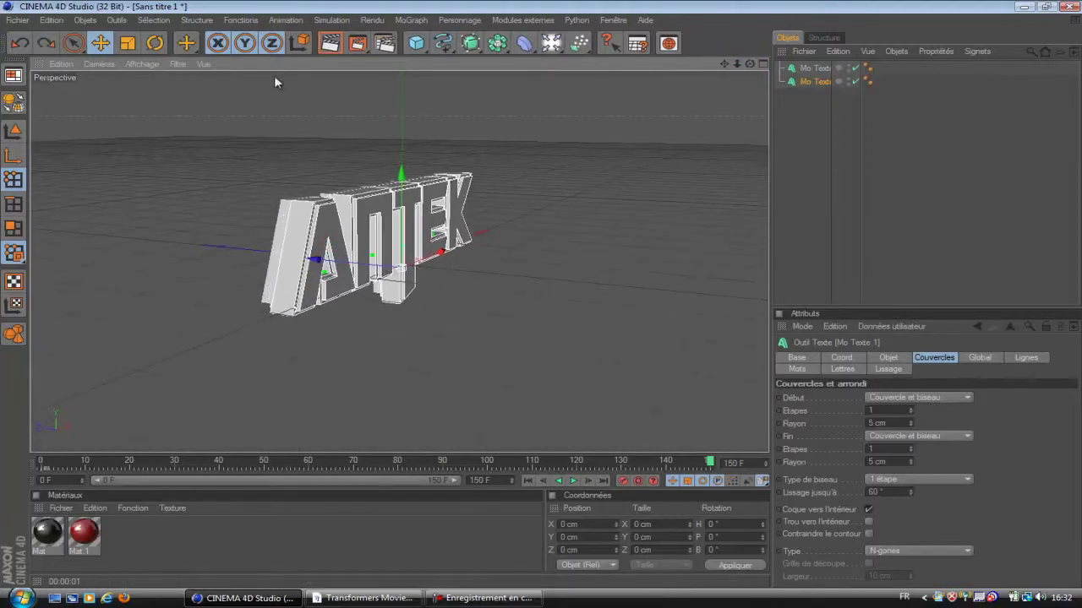
click(19, 42)
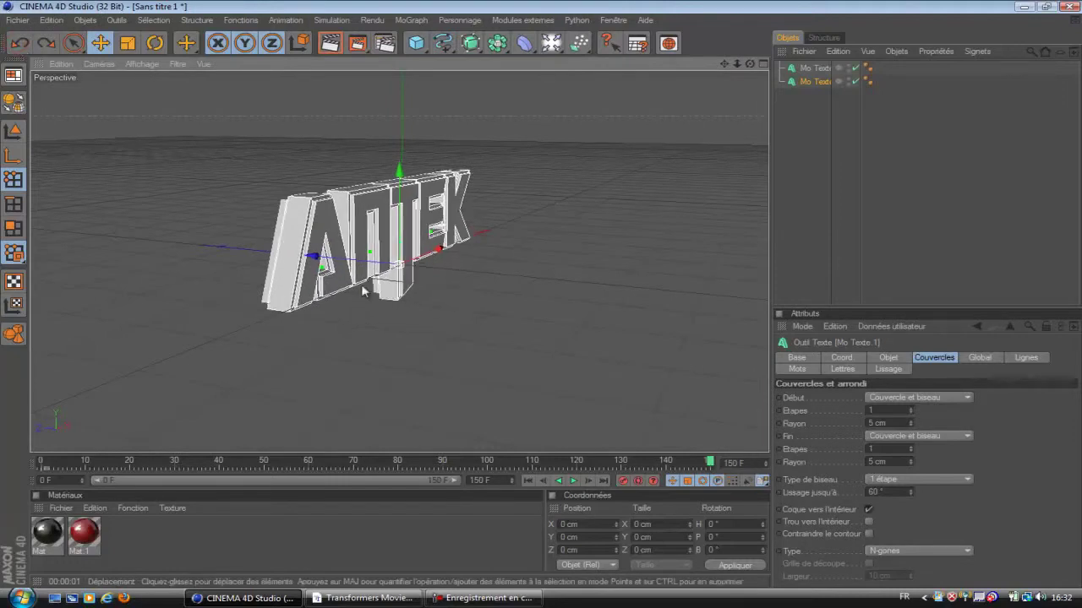
drag(312, 257, 540, 294)
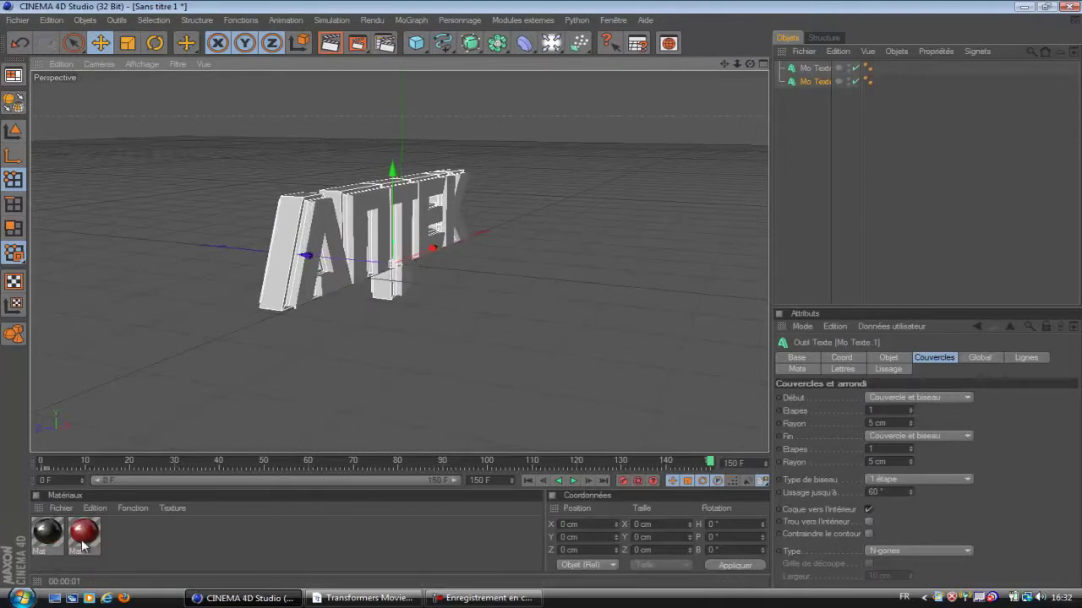
Apply the red material Mat.1 to the original text and the black material Mat to the bevelled duplicate
drag(84, 543, 808, 70)
drag(52, 541, 812, 82)
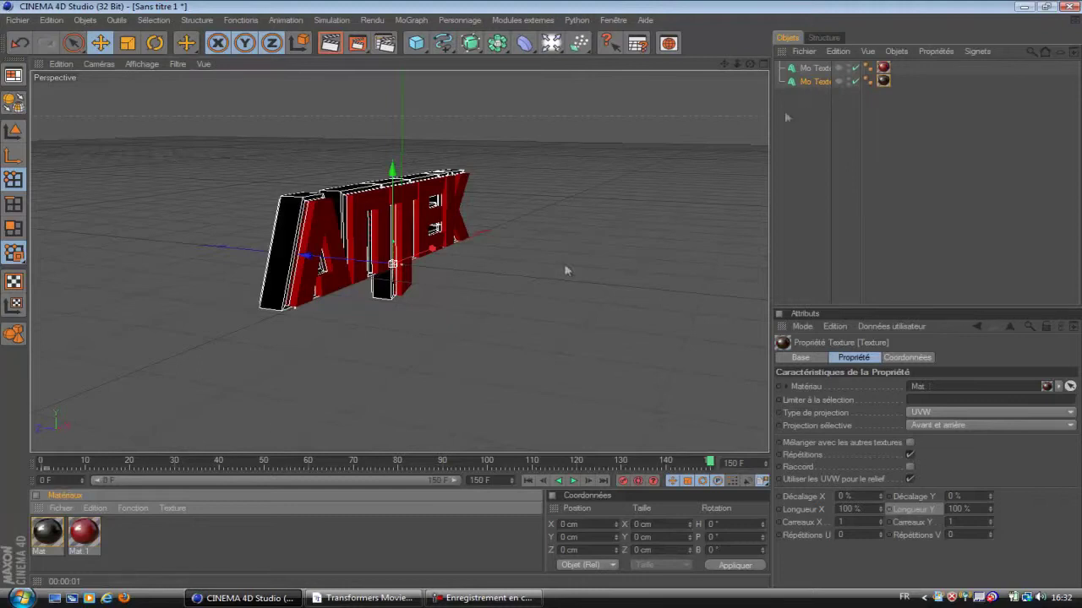
Create a new material and set its color to R 138, V 95, B 204
click(61, 512)
click(131, 335)
double_click(55, 538)
click(279, 234)
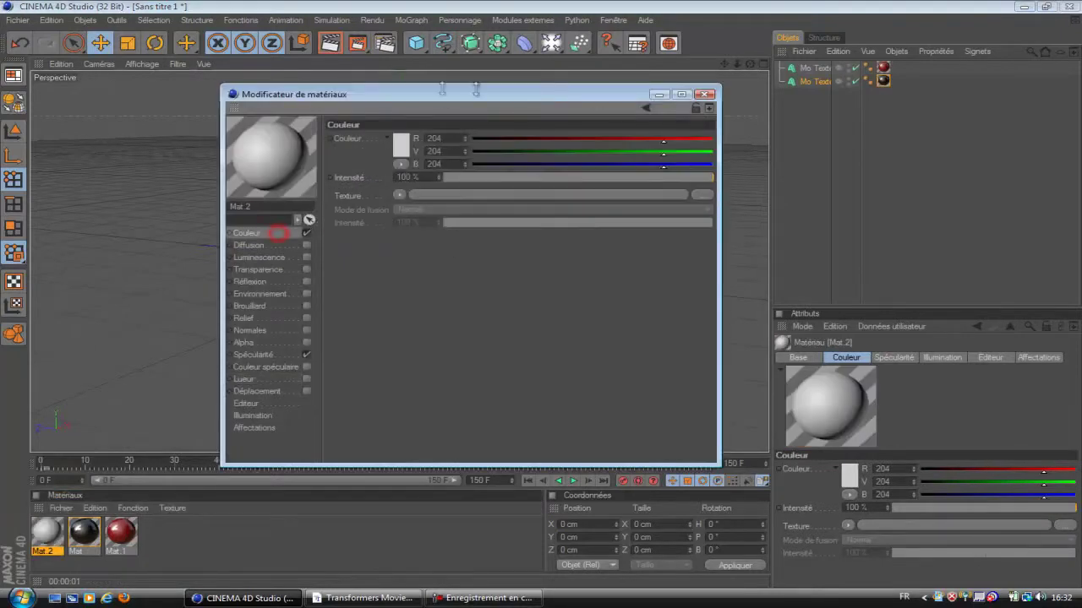
drag(675, 155, 561, 153)
click(602, 140)
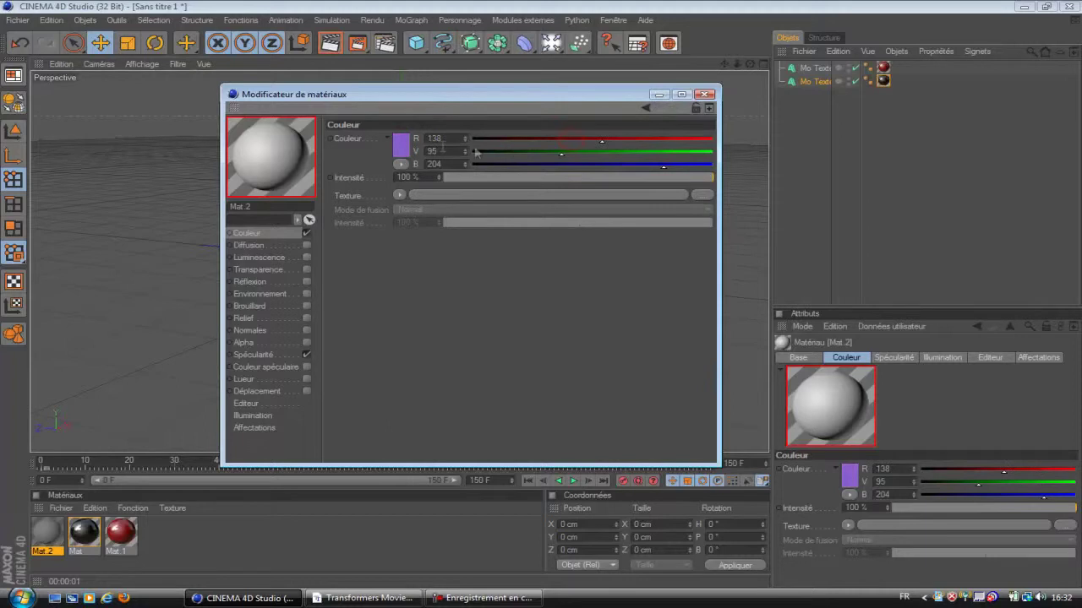
Change the new material's color to R 202, V 13, B 13, then delete that material
click(401, 145)
drag(422, 89, 348, 117)
click(386, 127)
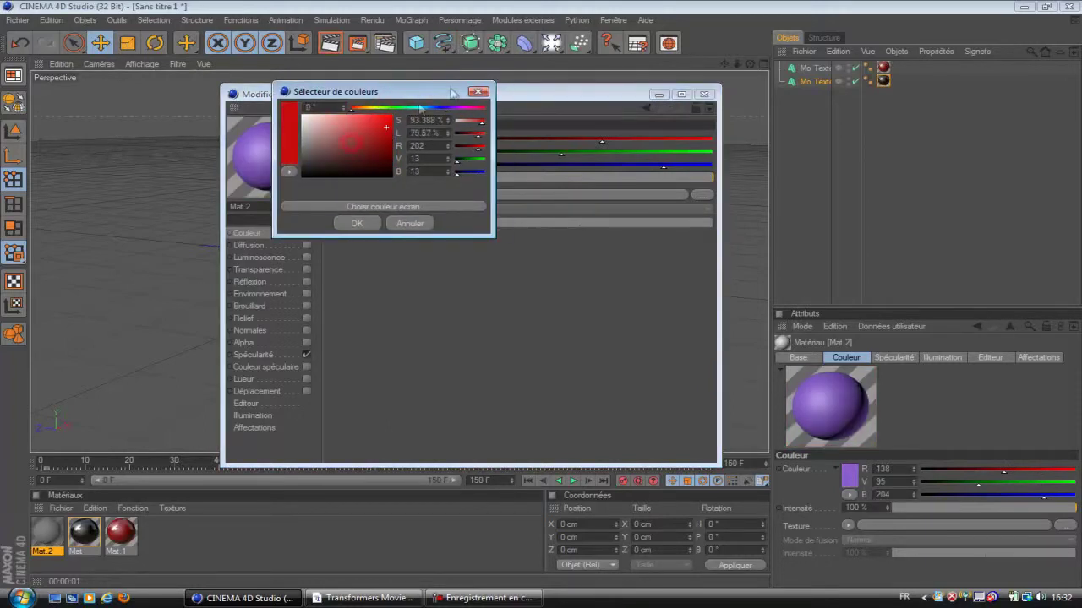
click(356, 223)
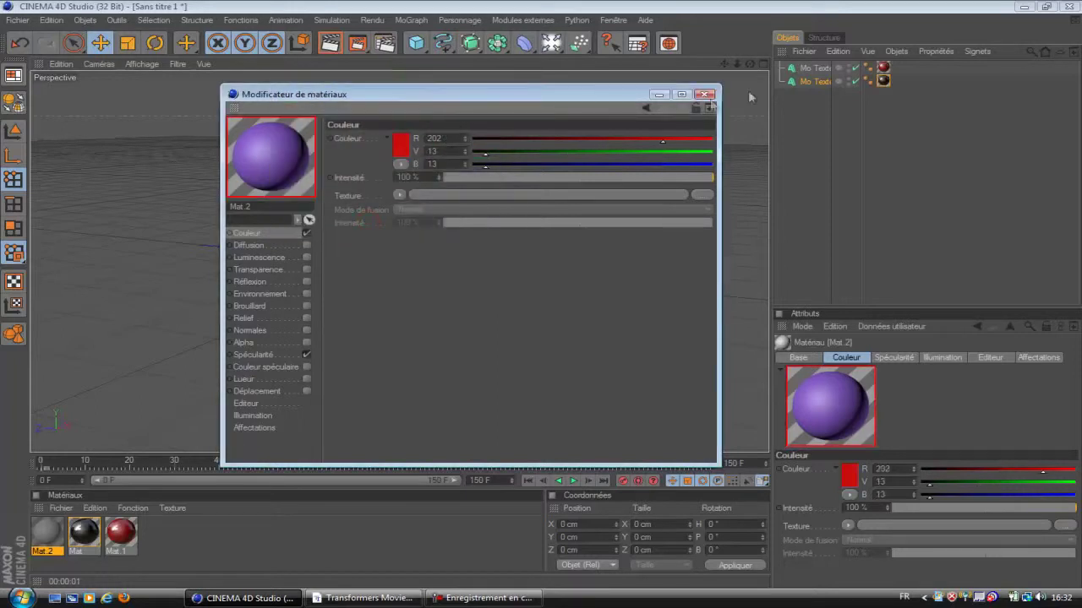
click(706, 94)
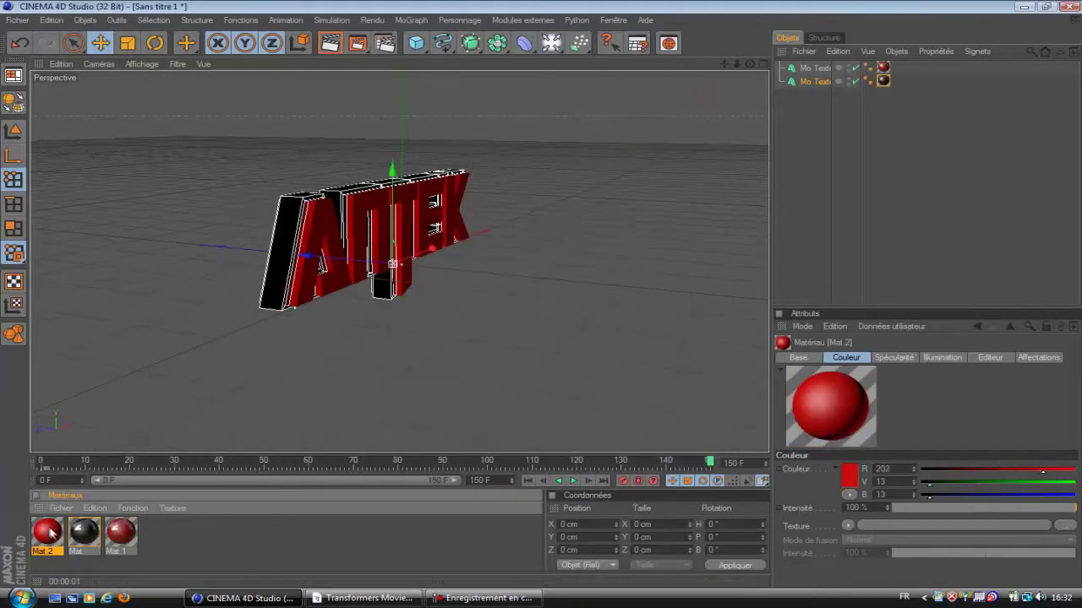
key(Delete)
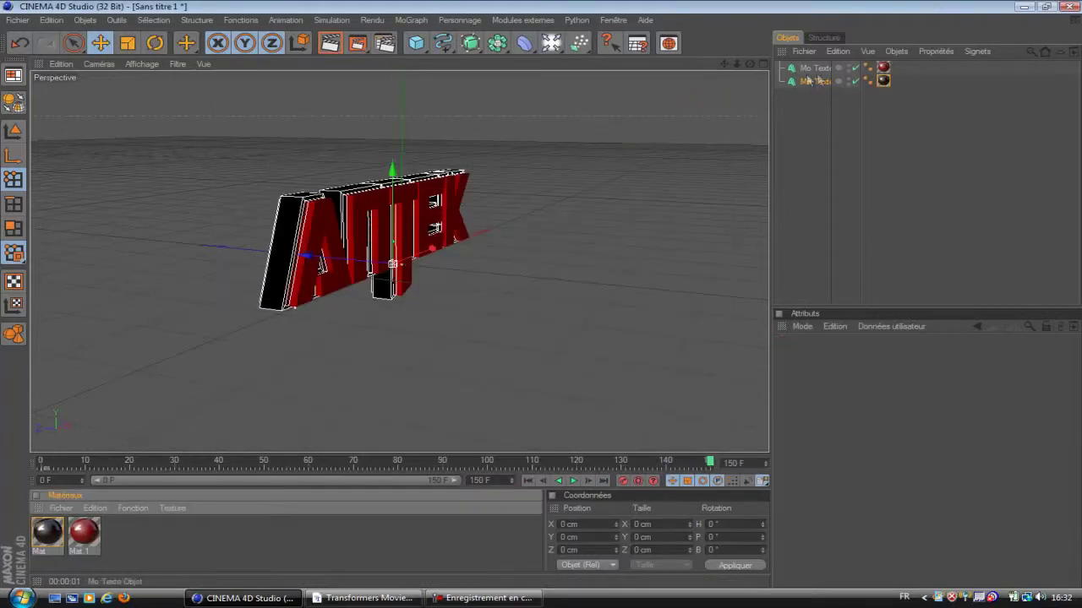
Add two omni lights, moving one in front of the text and the other behind it along the Z axis
click(560, 49)
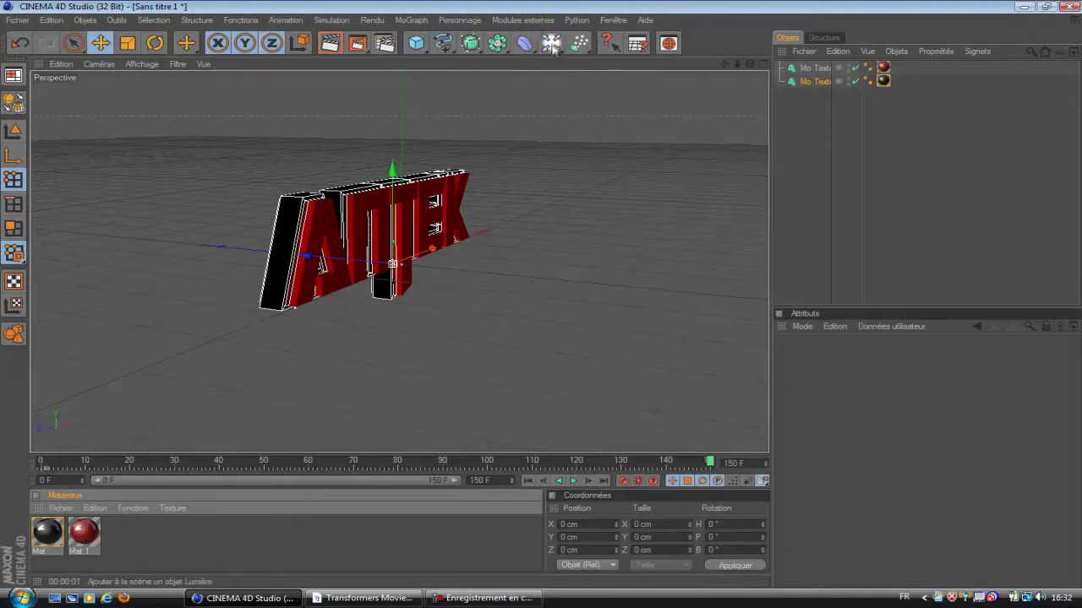
click(551, 43)
drag(370, 258, 545, 296)
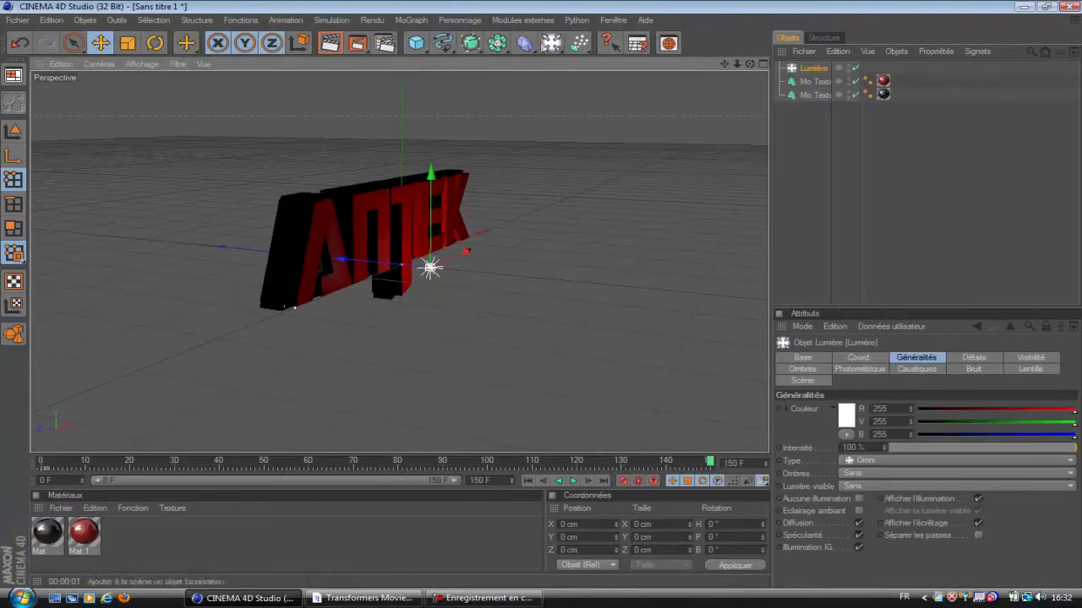
click(551, 43)
drag(347, 258, 539, 295)
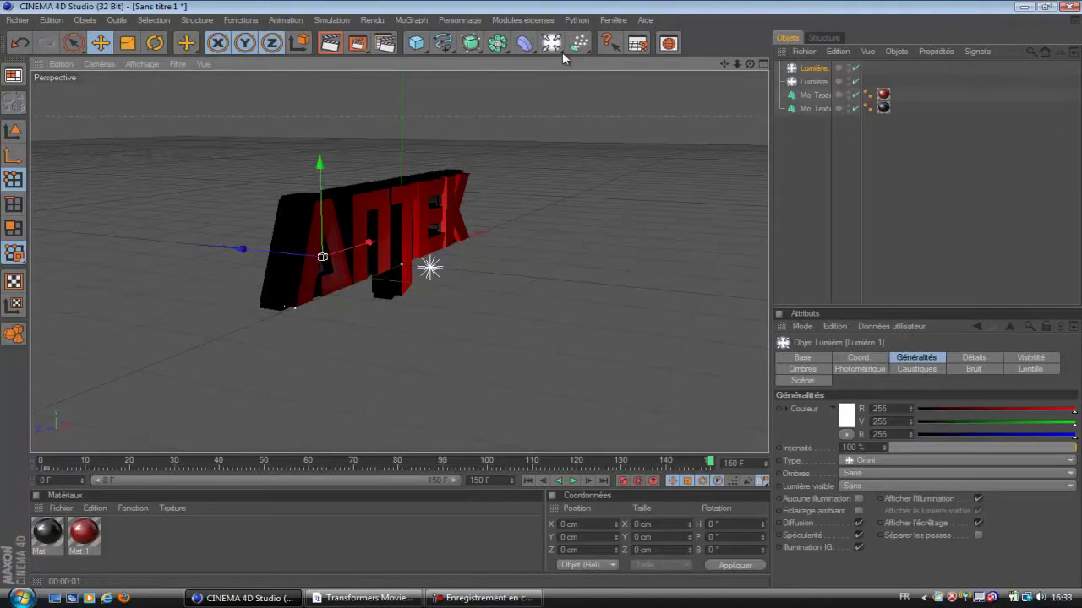
Add a third omni light and a camera to the scene
click(558, 49)
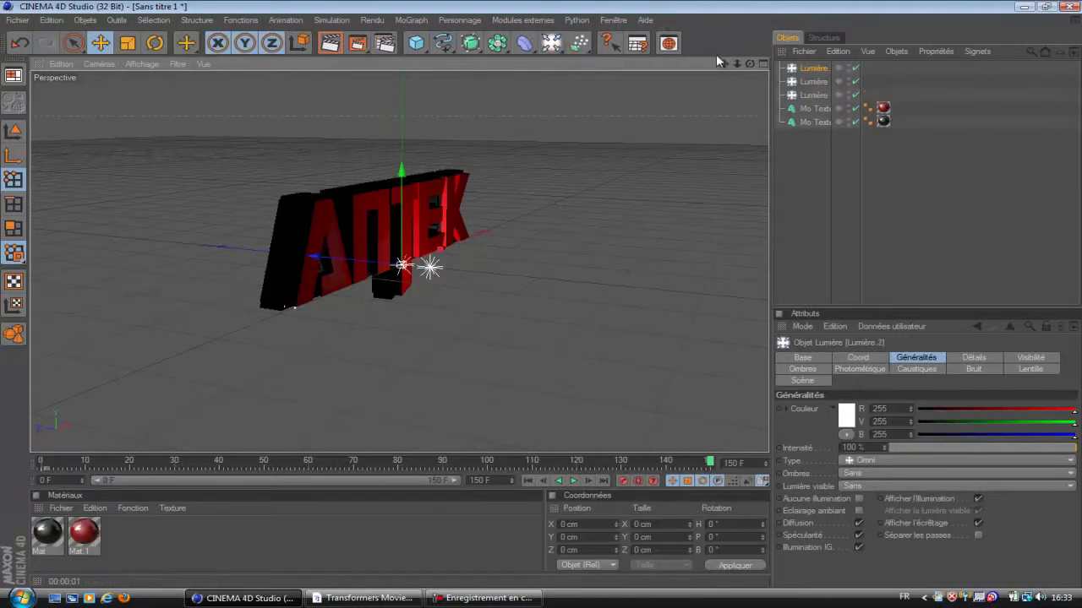
drag(551, 42, 505, 105)
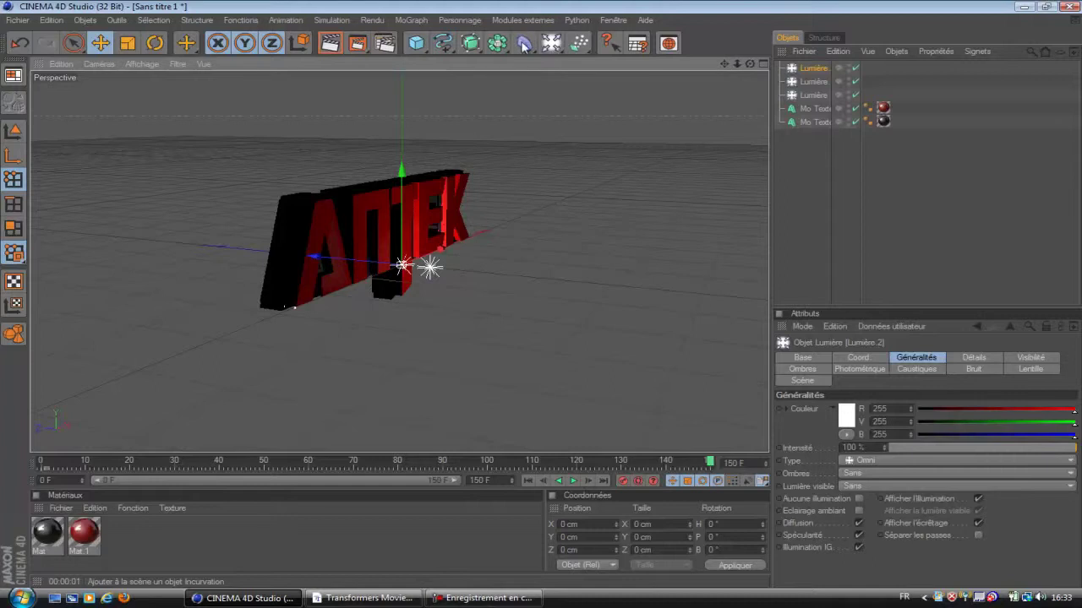
click(551, 46)
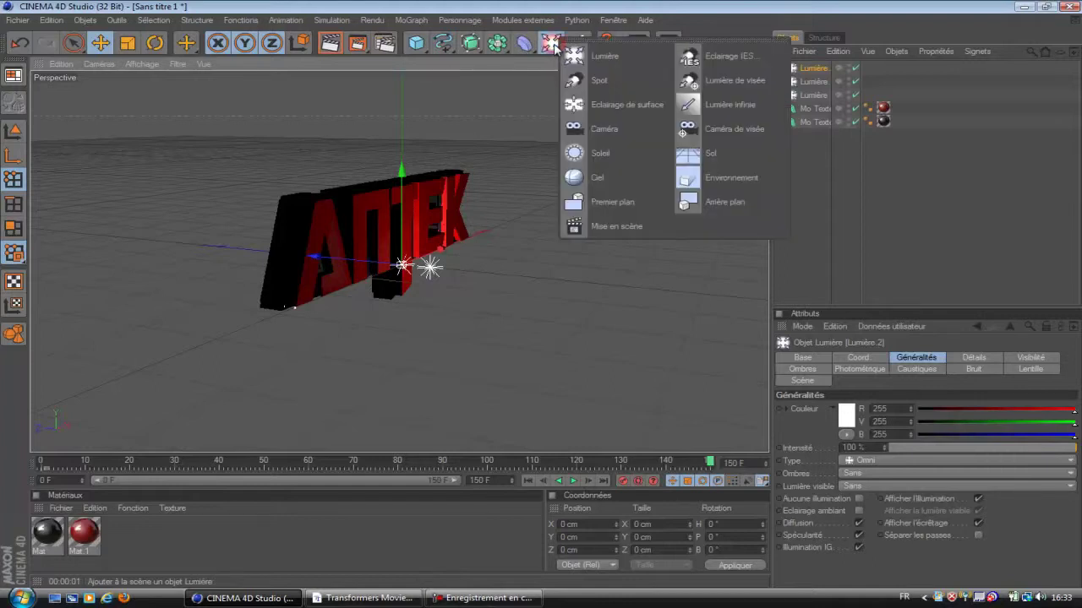
click(616, 130)
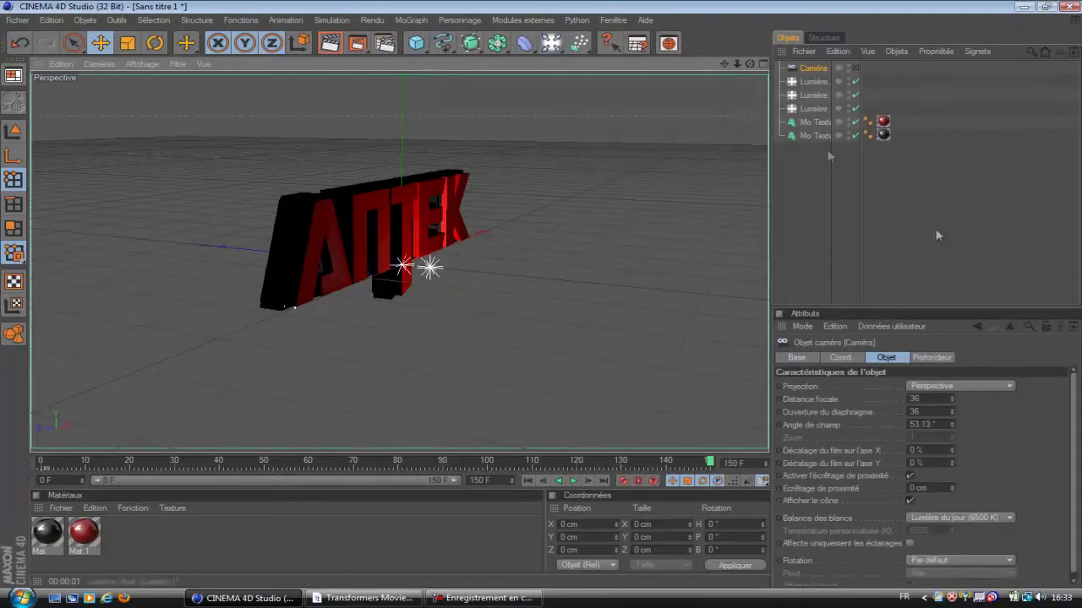
Set the camera's X, Y and Z positions to 0 cm
click(842, 357)
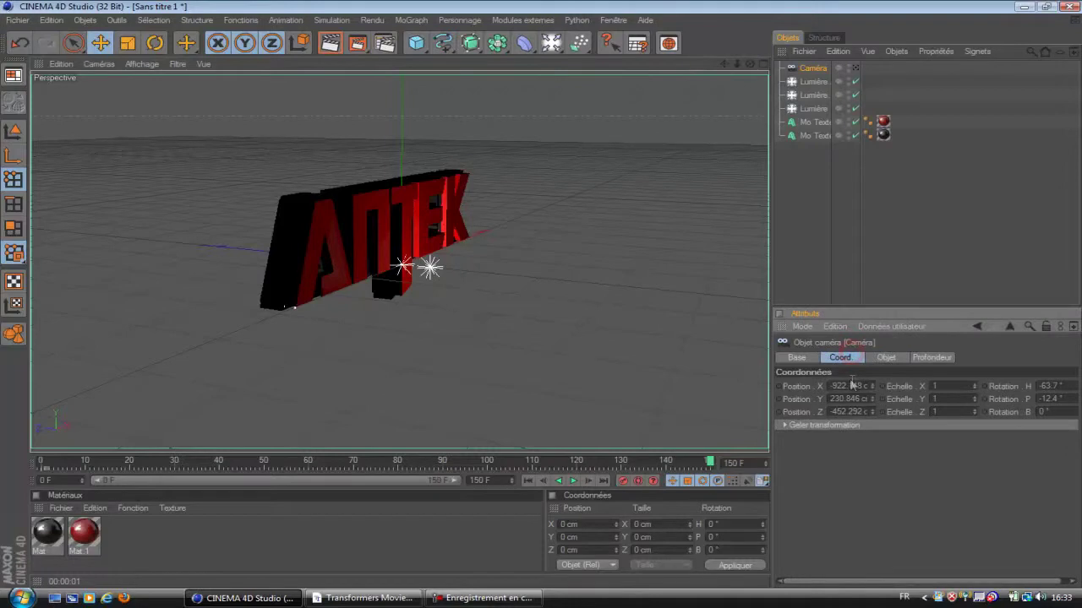
double_click(860, 386)
text(0)
key(Return)
double_click(856, 399)
text(0)
key(Return)
double_click(858, 412)
text(0)
key(Return)
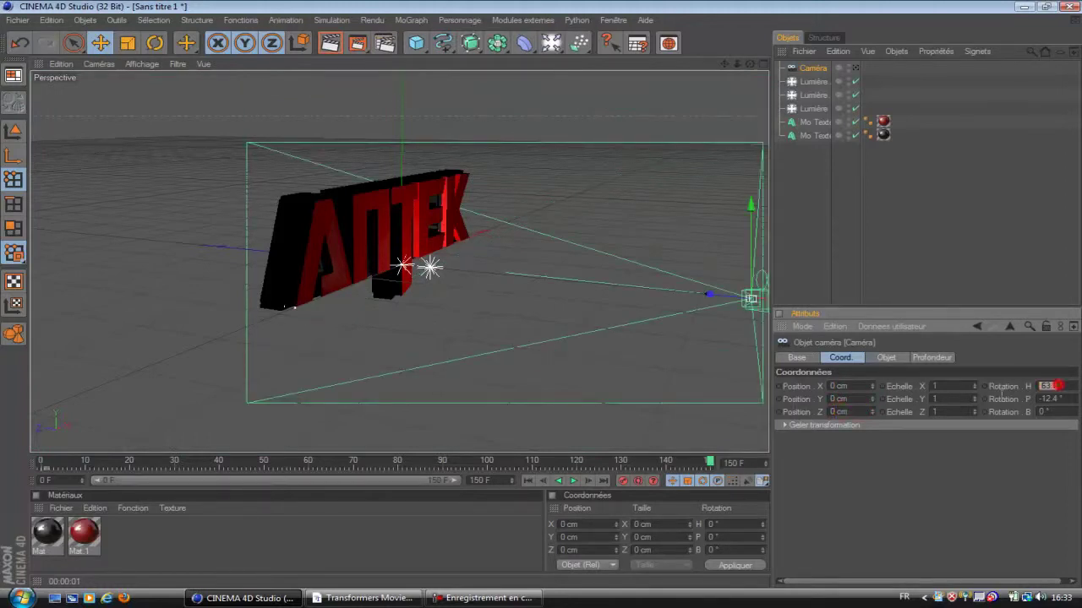
Set the camera's H and P rotations to 0°
text(0)
key(Return)
text(0)
key(Return)
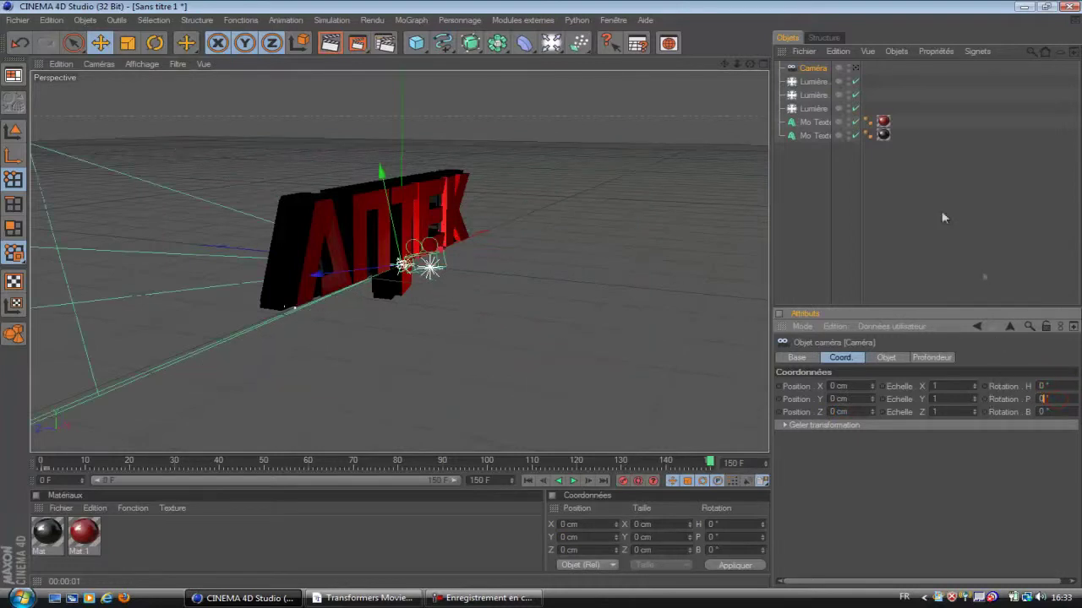
Look through the camera, pull it back to about -1094 cm on Z to frame the whole text, and render a preview
click(855, 69)
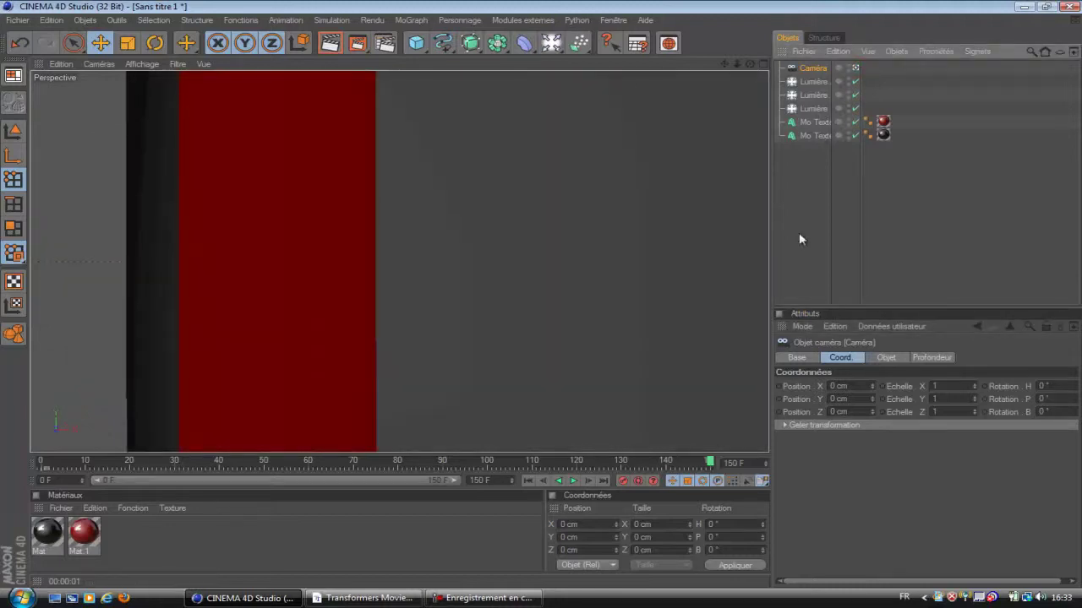
drag(736, 63, 539, 297)
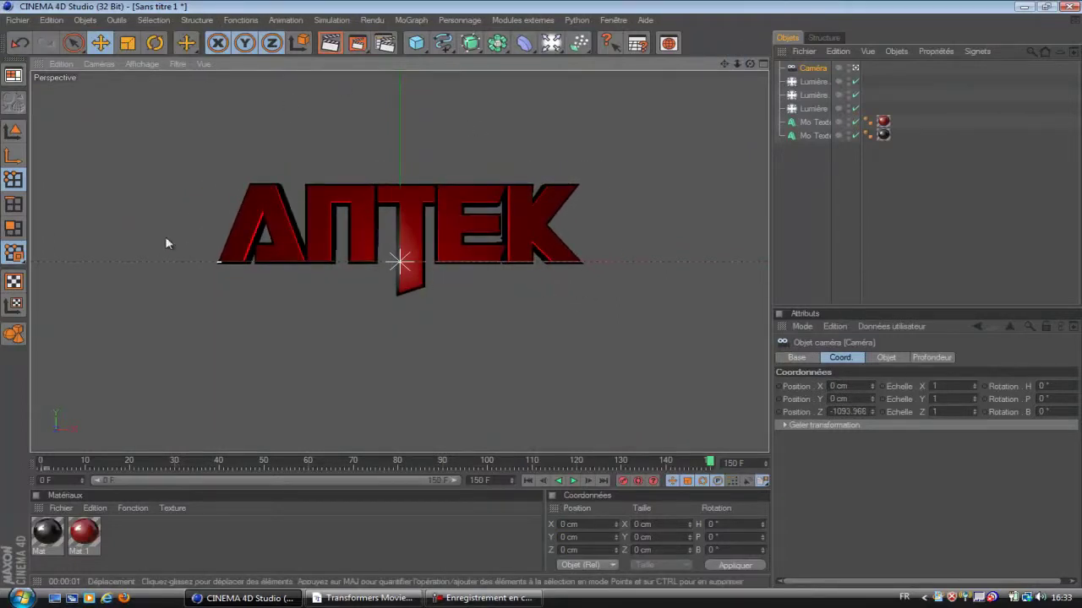
click(324, 48)
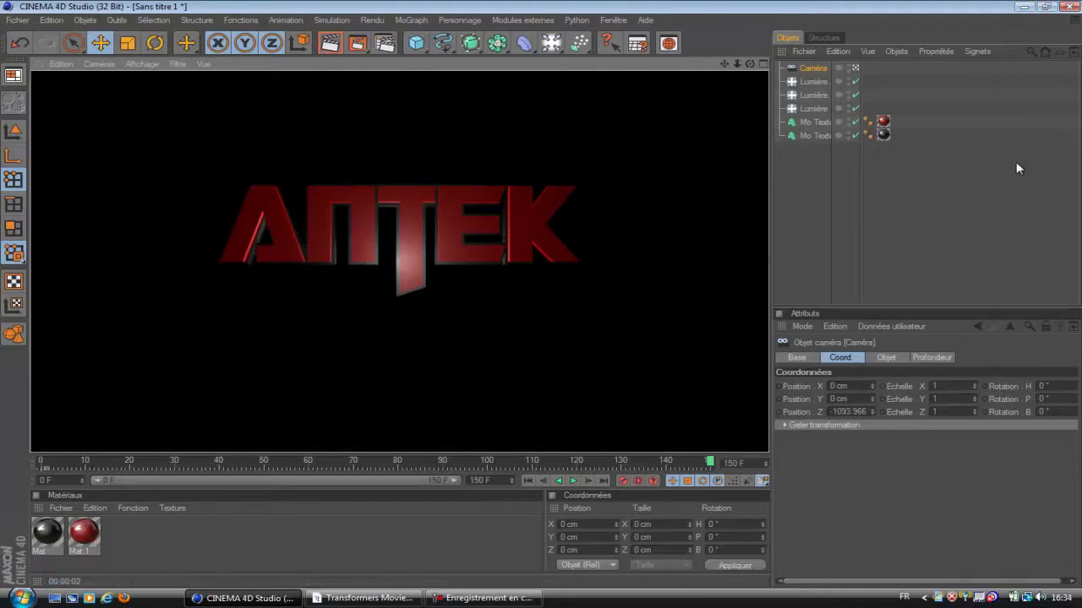
click(892, 263)
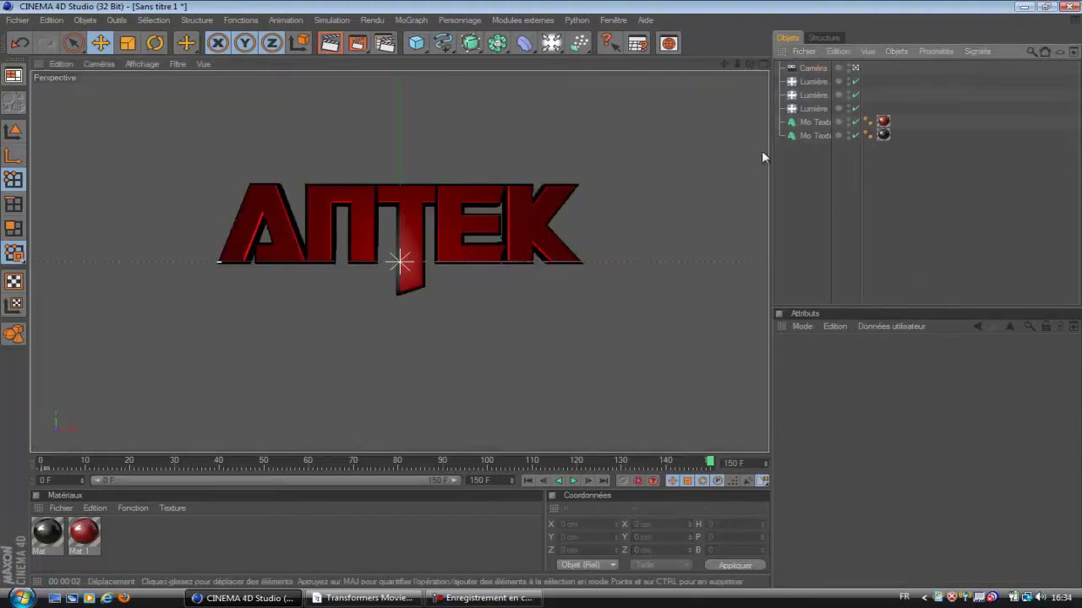
Leave the camera view and add a circle spline at the scene origin
click(856, 69)
mouse_move(741, 68)
mouse_down()
mouse_move(479, 293)
mouse_move(542, 294)
mouse_move(735, 53)
mouse_up()
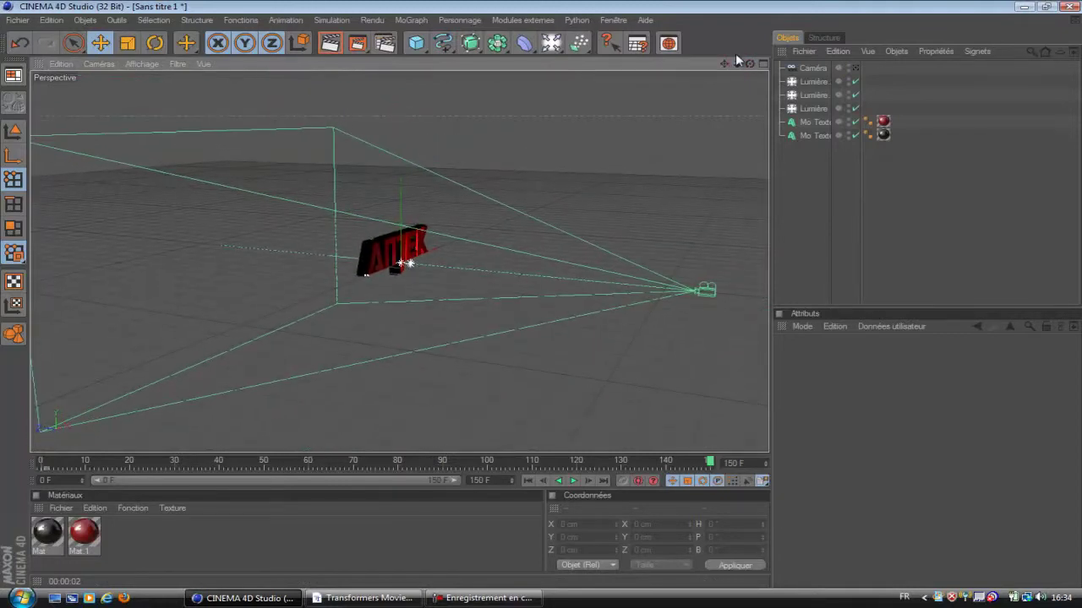
click(444, 44)
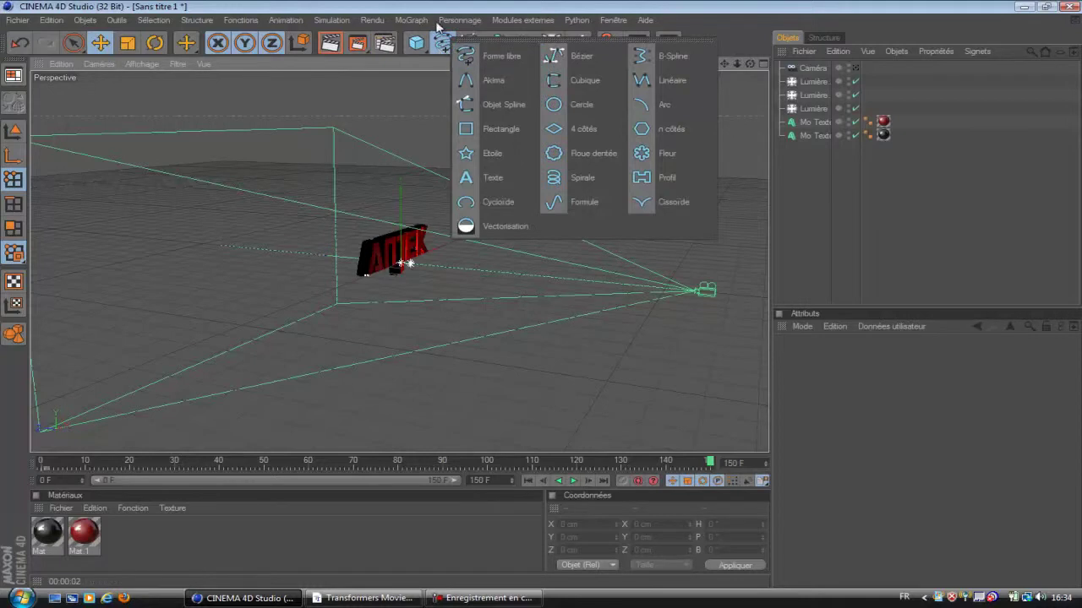
click(440, 29)
click(446, 45)
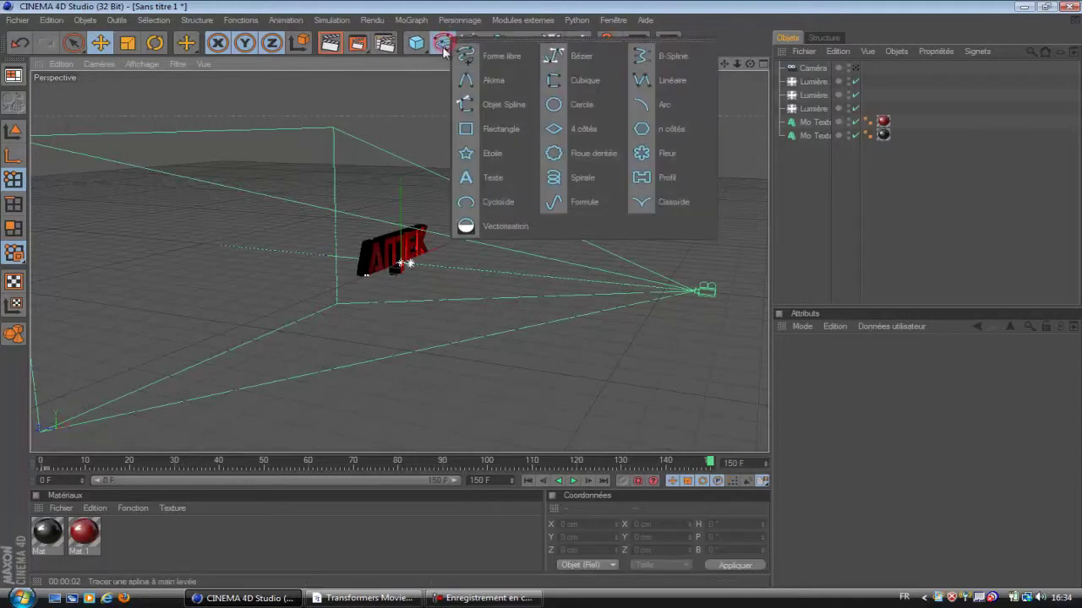
click(581, 108)
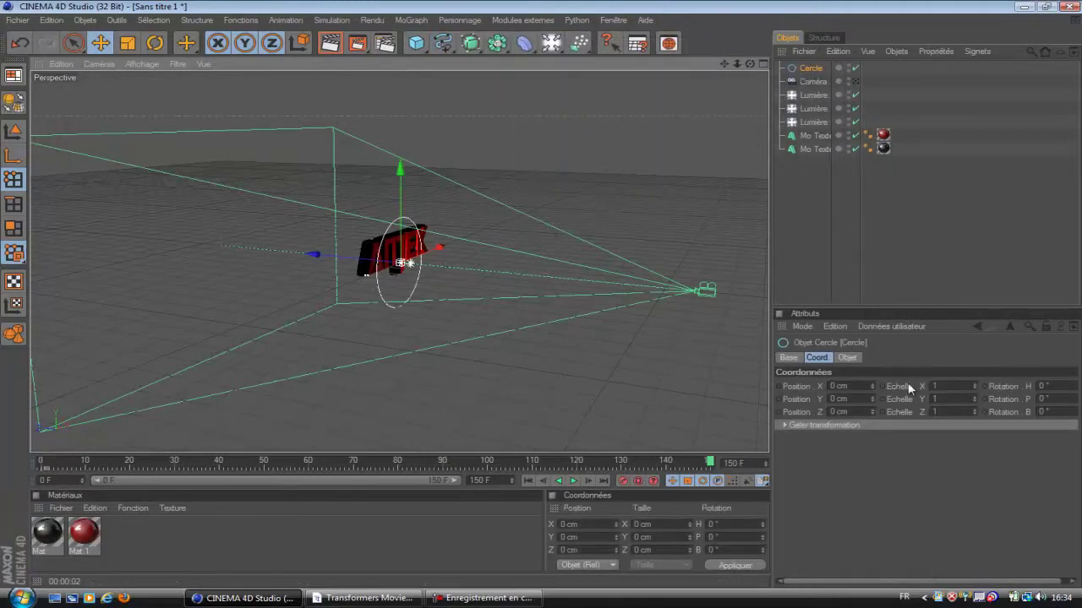
Set the circle's plane to XZ and scale it up until it widely surrounds the text, slightly beyond the camera
click(847, 357)
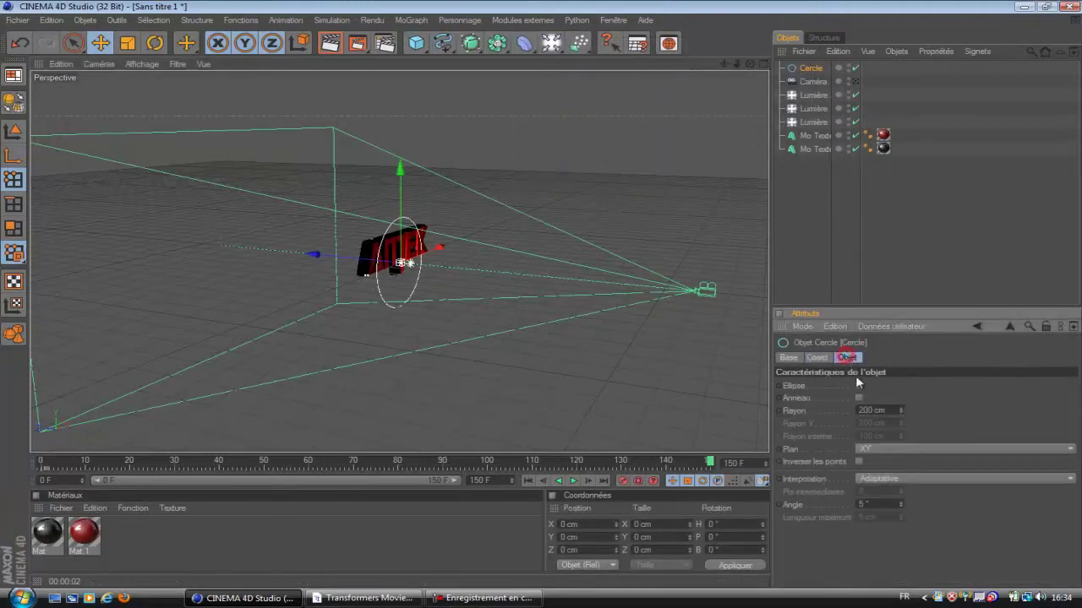
click(879, 446)
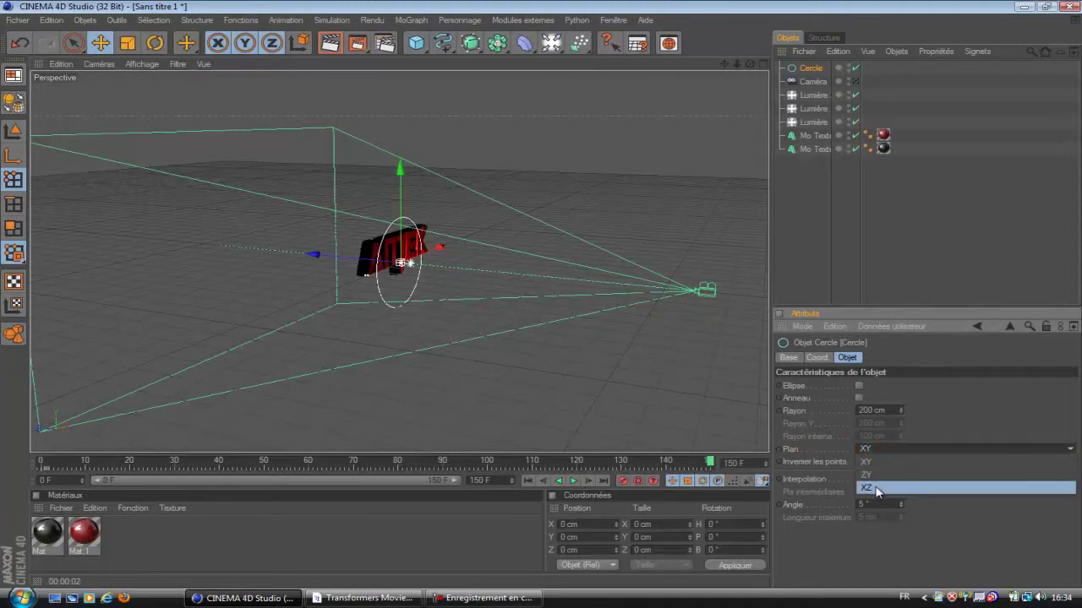
click(873, 489)
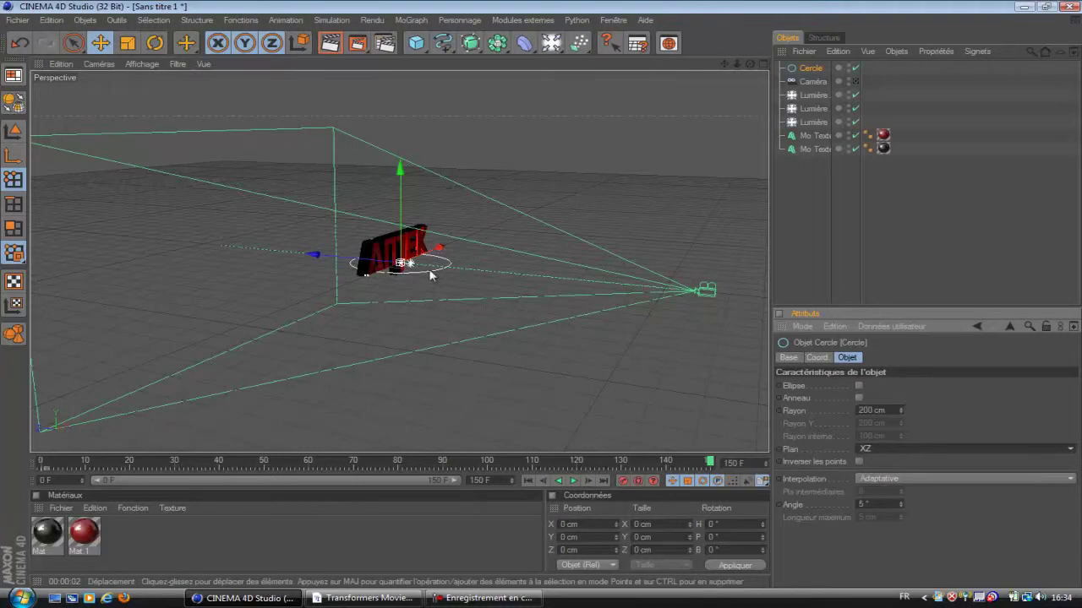
click(127, 45)
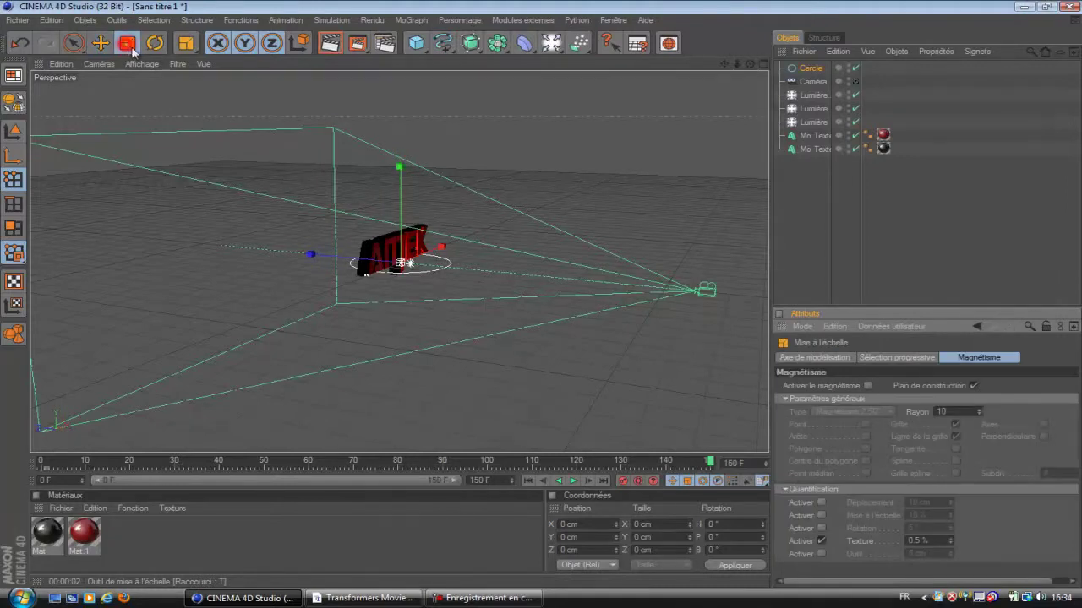
drag(440, 246, 555, 237)
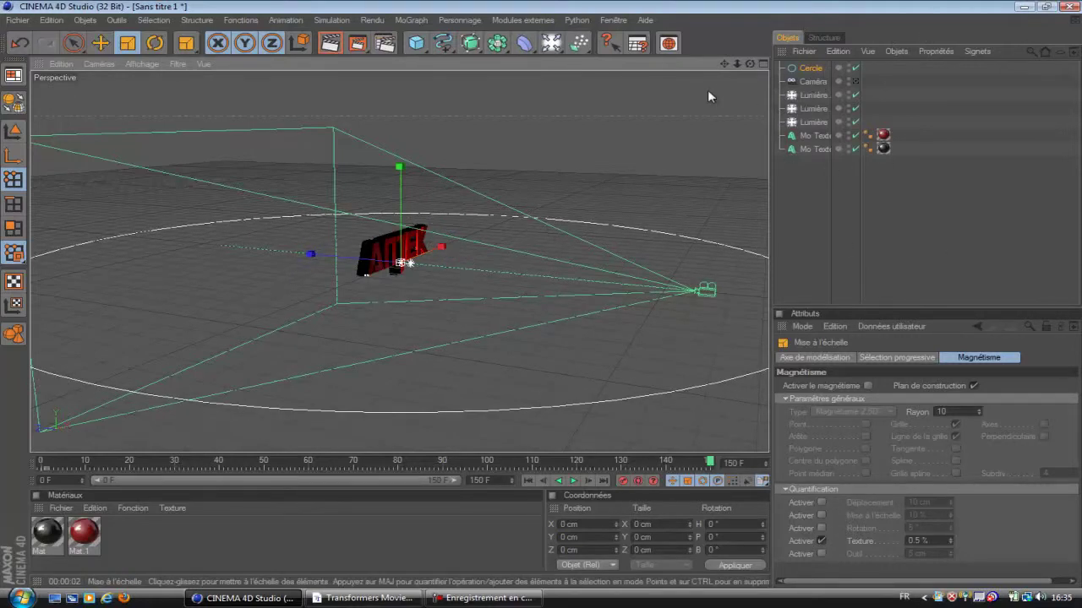
Give the camera an Align to Spline (Aligner sur la spline) tag with Cercle as its directional spline
click(813, 82)
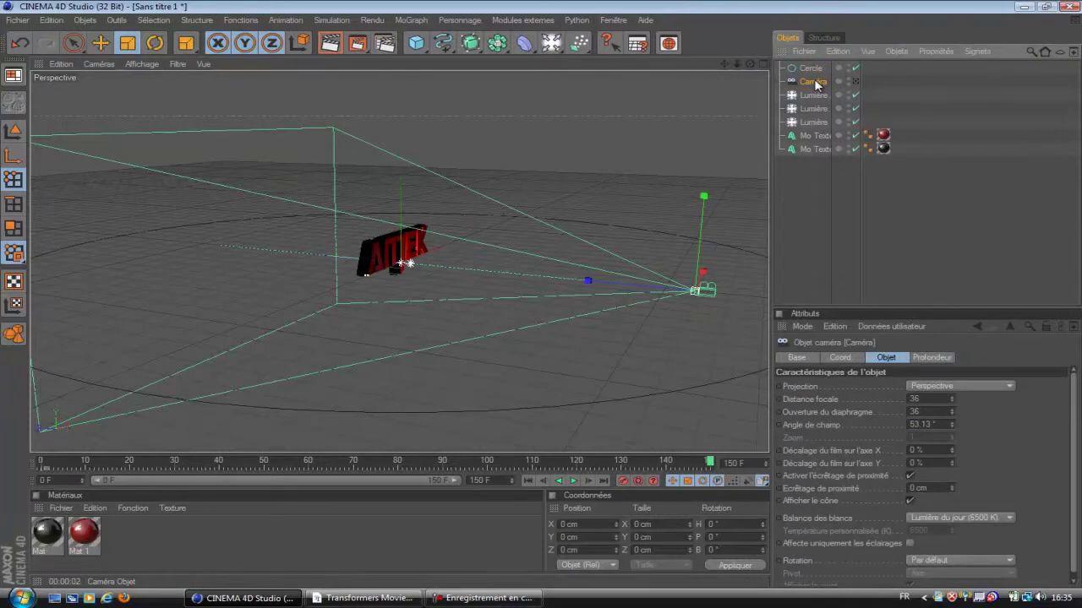
right_click(812, 83)
mouse_move(820, 89)
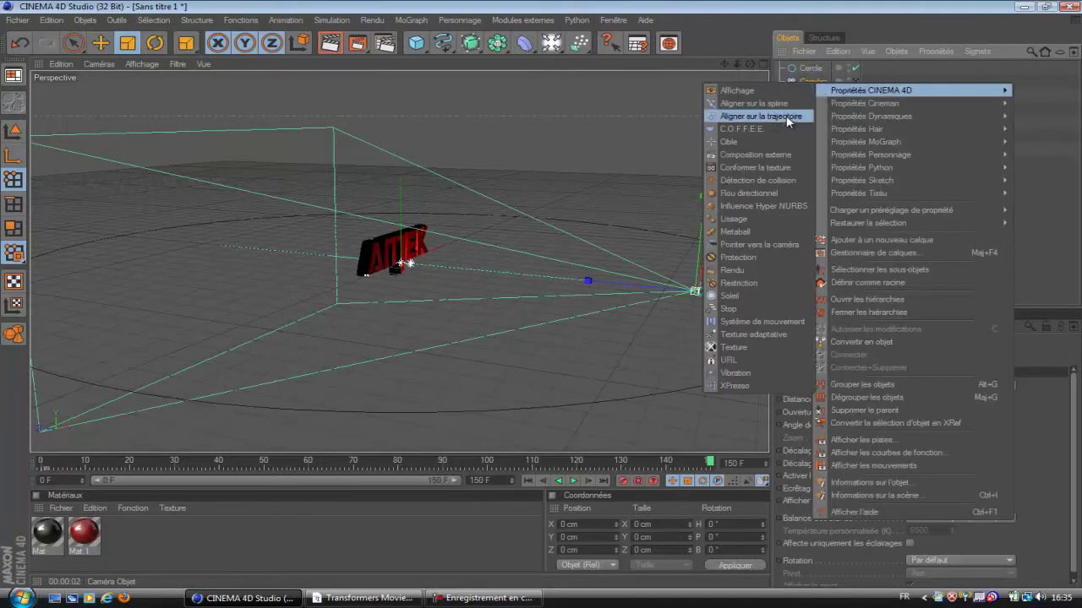
click(783, 106)
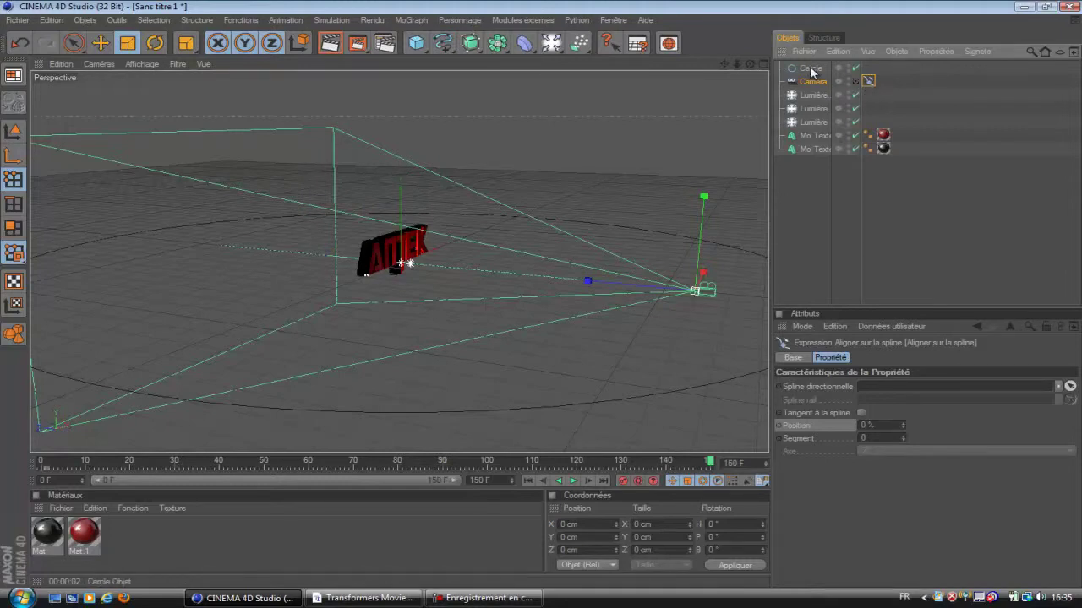
drag(825, 99, 879, 393)
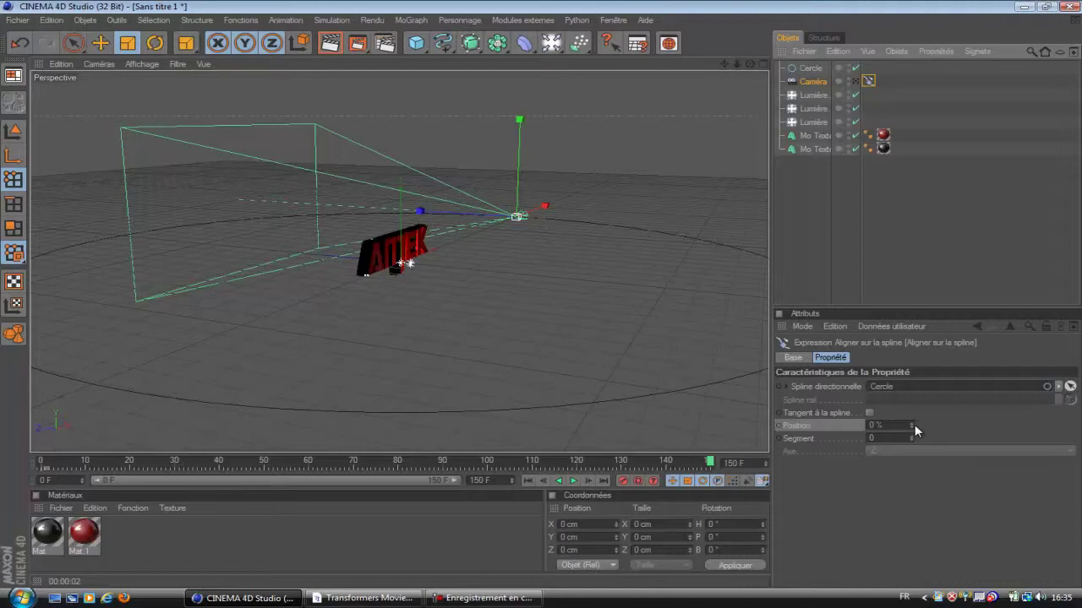
Set the camera's position on the circle to 75 % and check the framing through the camera
mouse_move(913, 421)
mouse_down()
mouse_move(912, 401)
mouse_move(912, 422)
mouse_up()
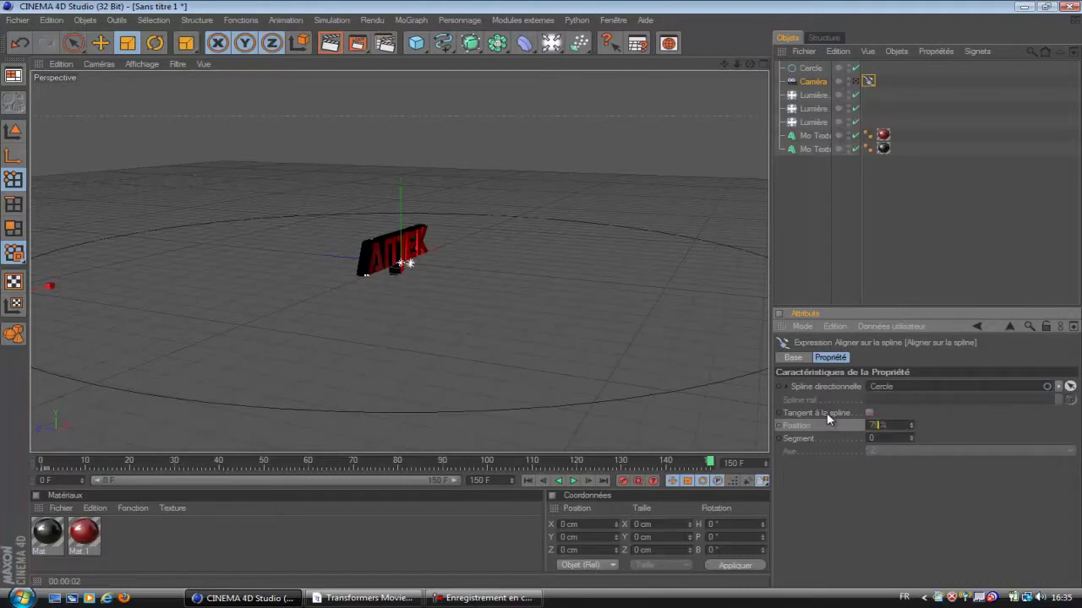
key(Return)
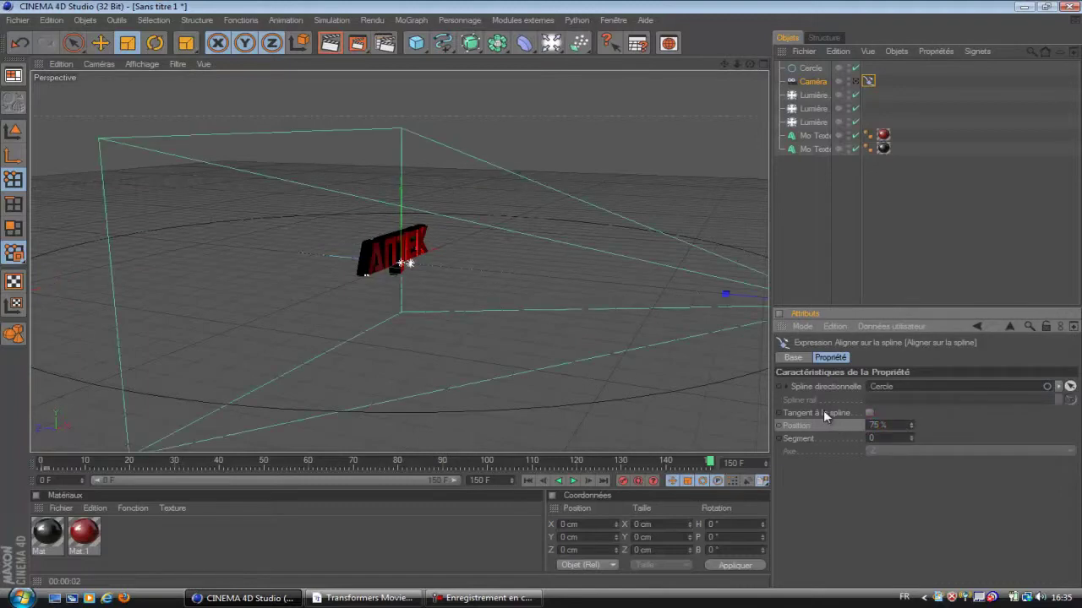
click(856, 82)
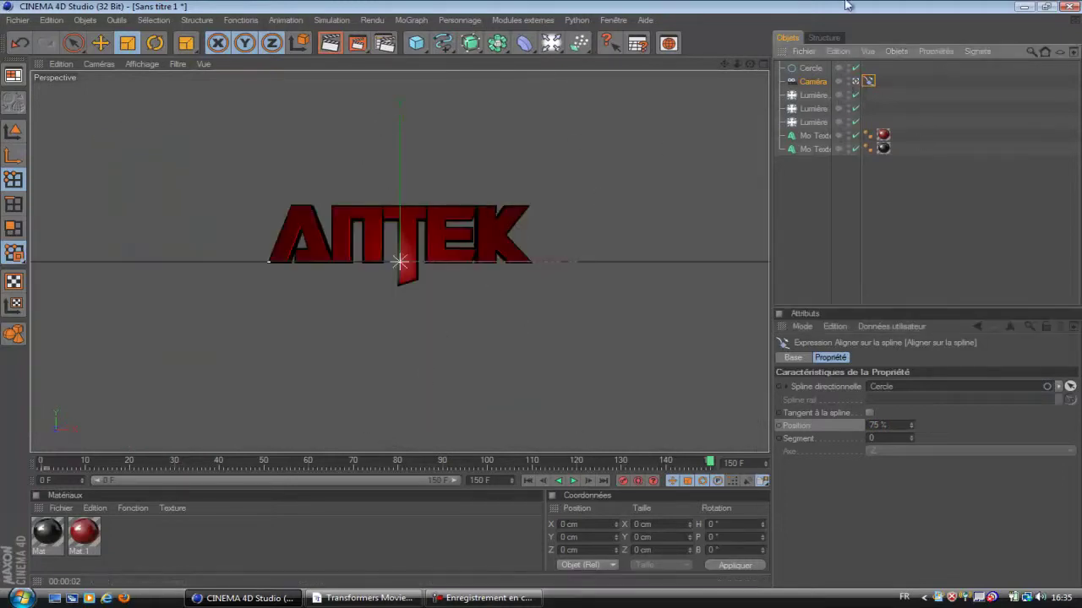
click(856, 82)
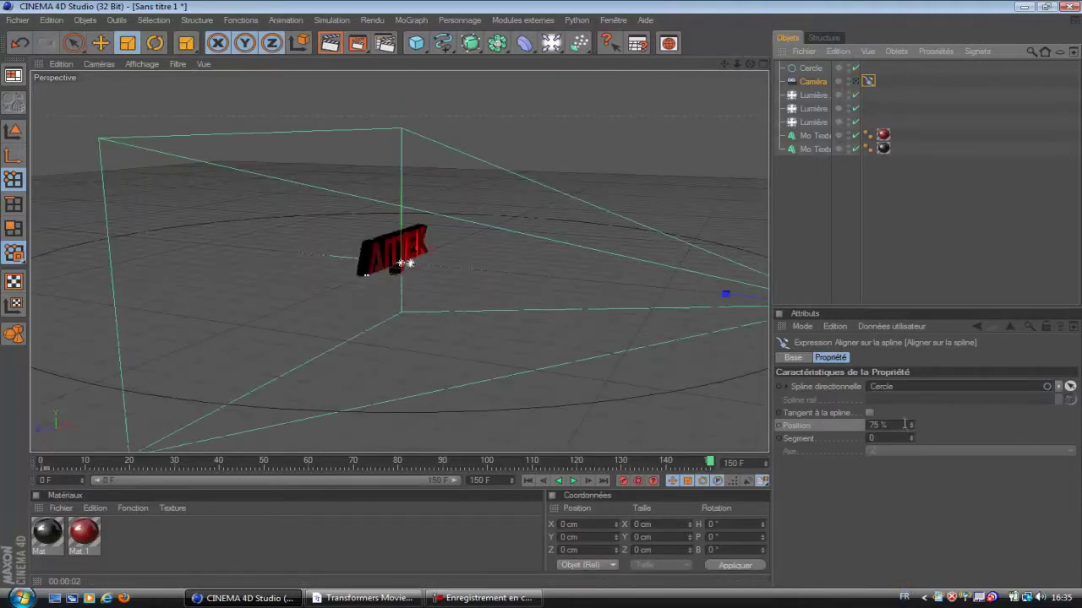
Try the camera at 21 % along the circle, check the view through it, and return the position to 75 %
drag(914, 431, 912, 431)
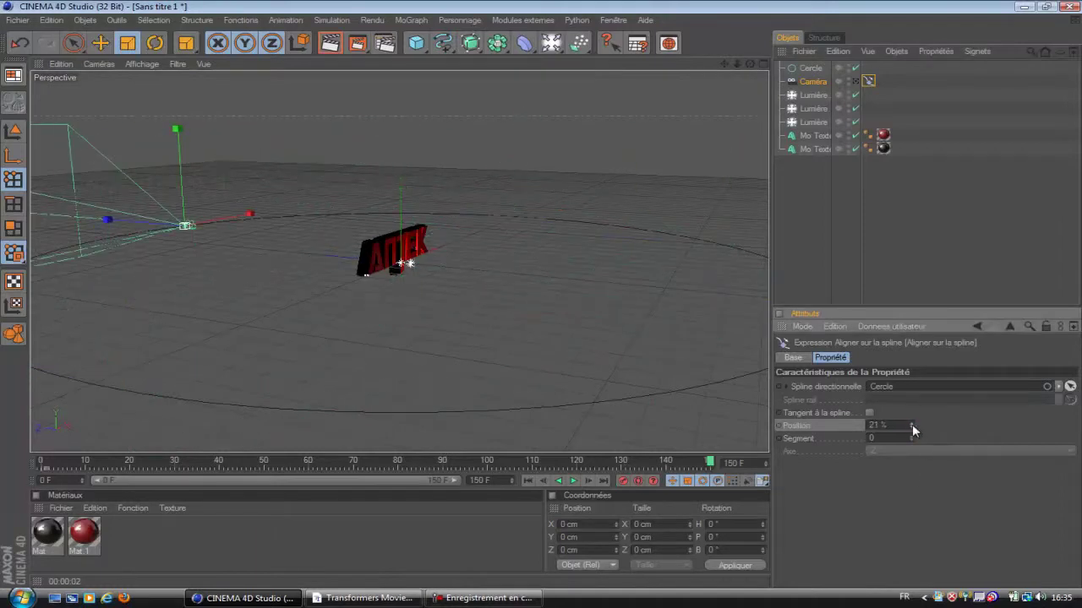
click(855, 81)
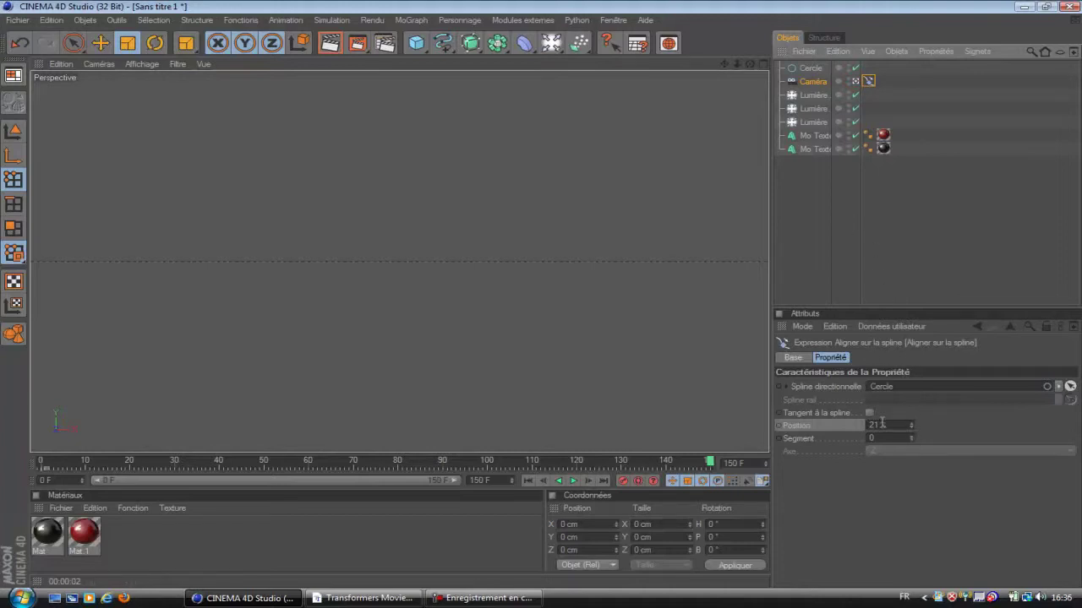
double_click(876, 425)
text(75)
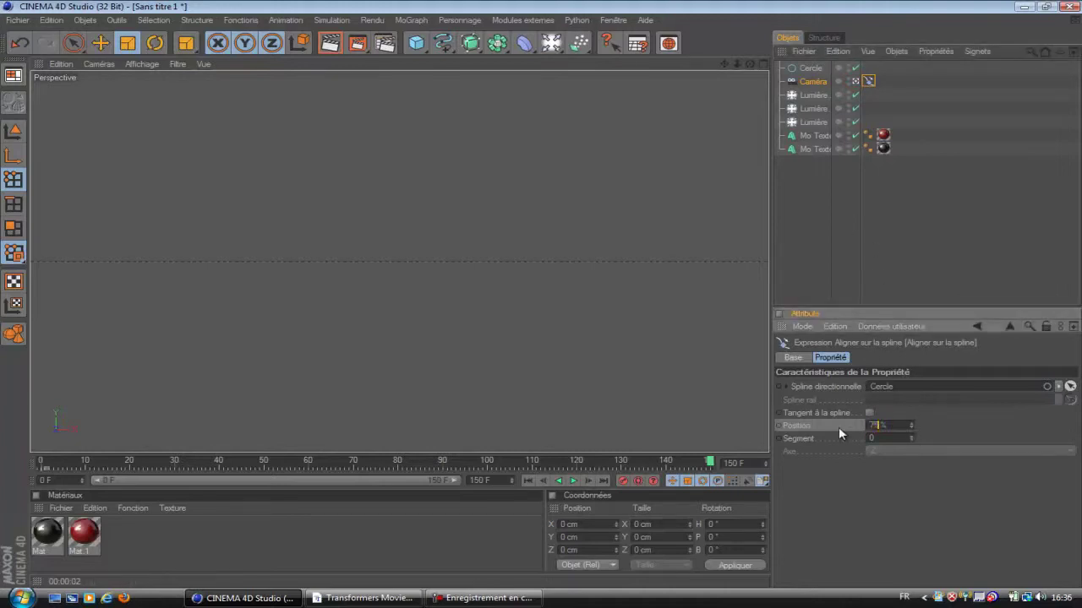
key(Return)
click(855, 81)
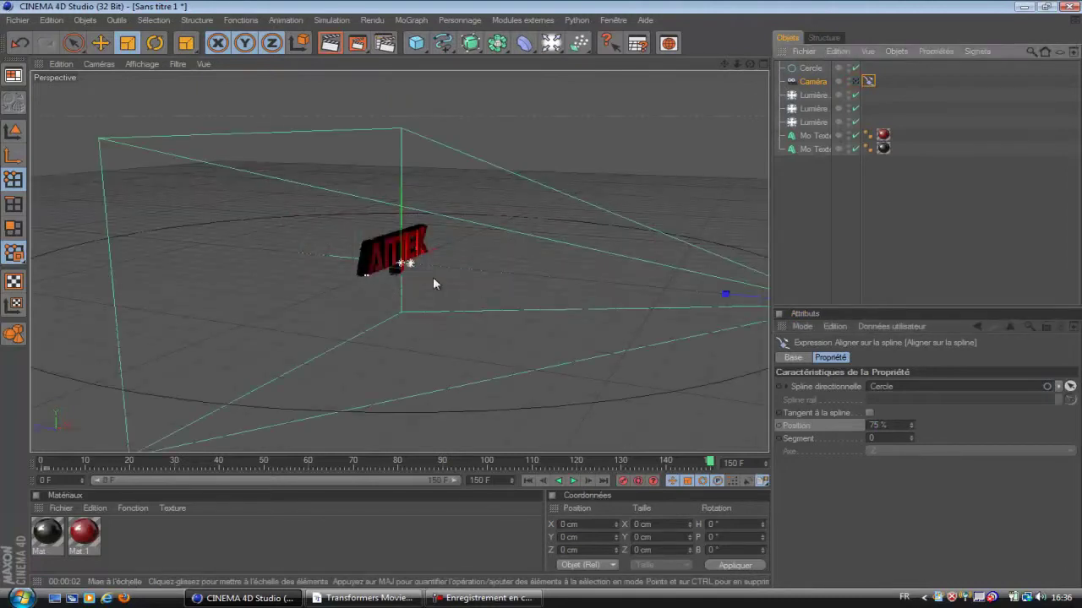
Add a null object (Neutre) to the scene and give the camera a Target (Cible) tag
click(86, 21)
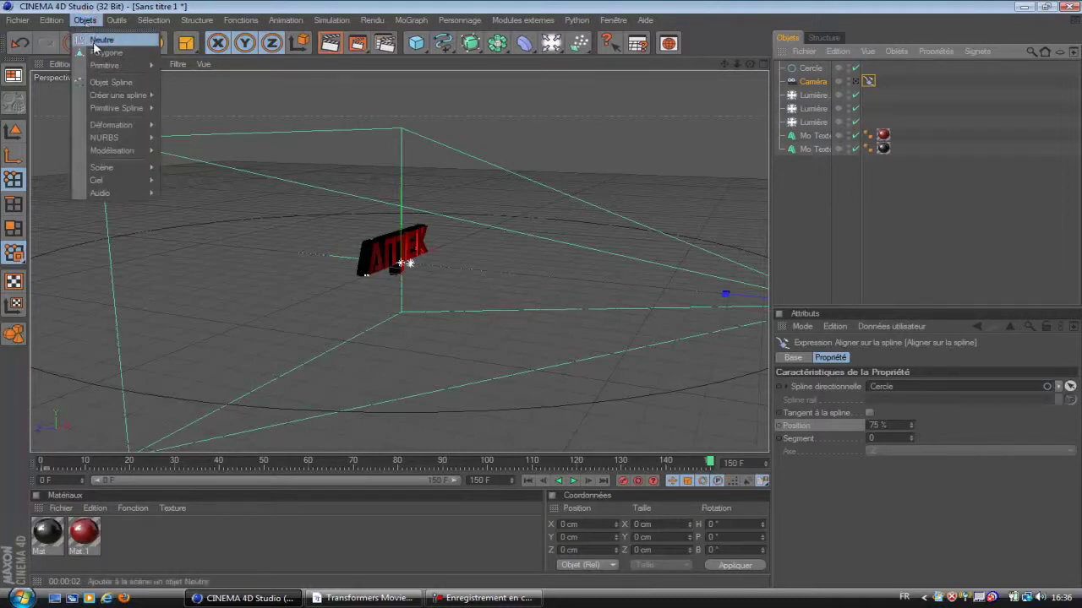
click(101, 40)
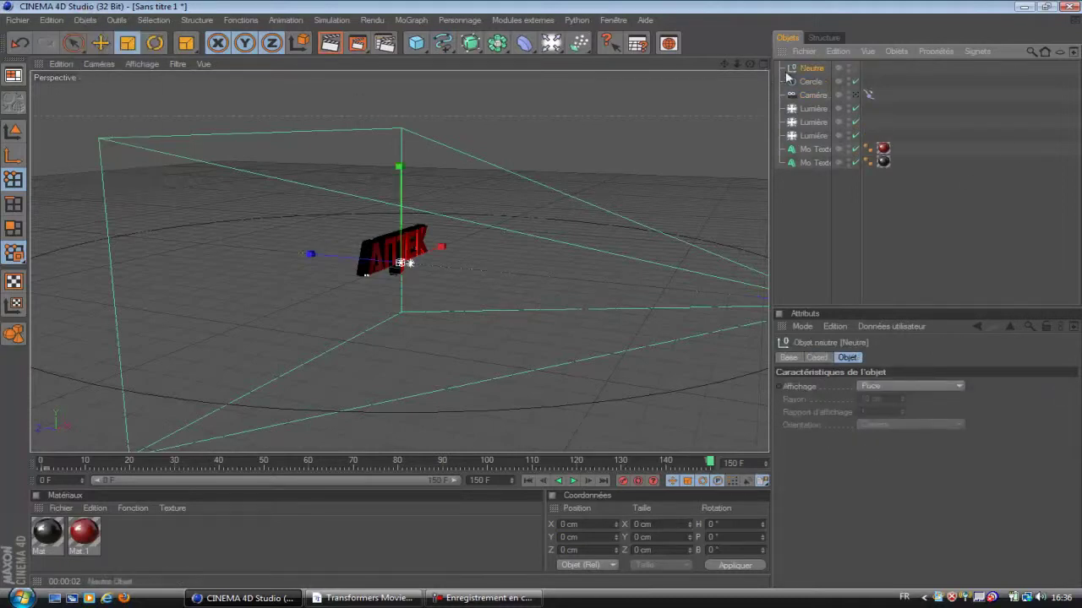
click(814, 97)
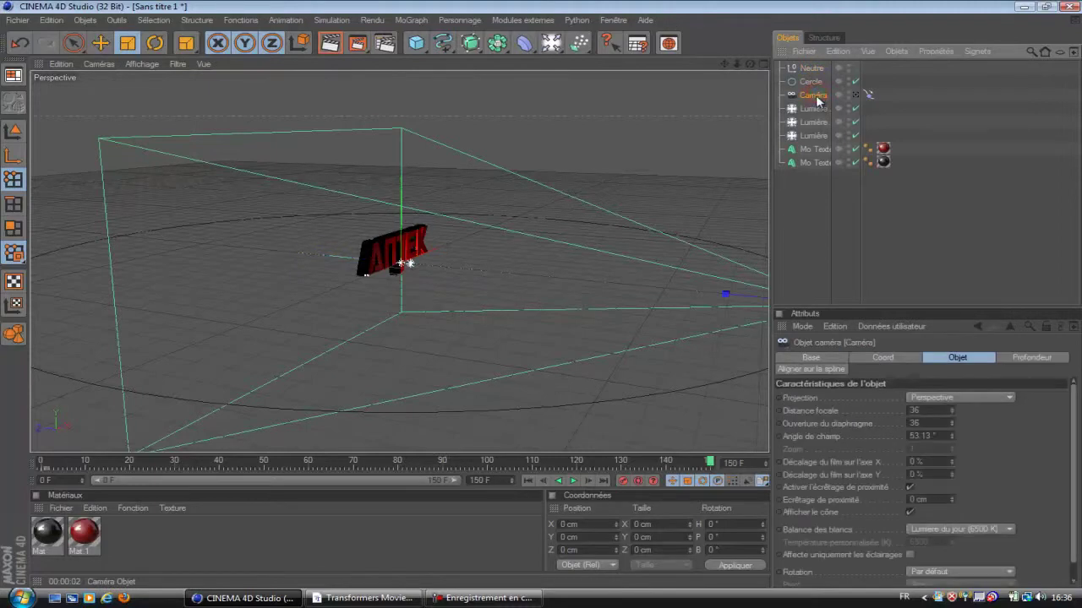
right_click(817, 101)
mouse_move(822, 103)
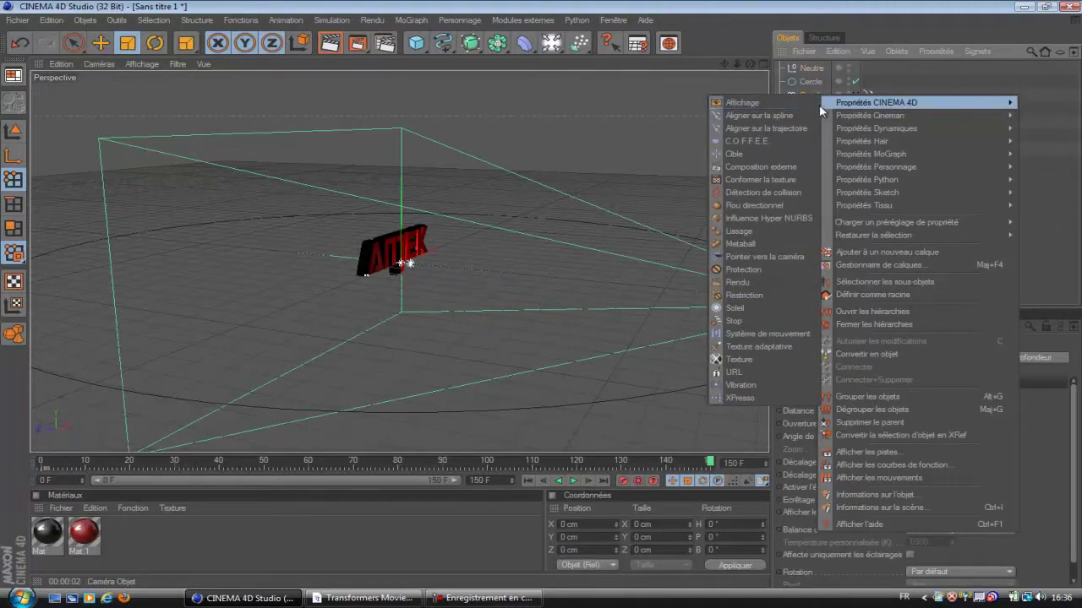
click(742, 155)
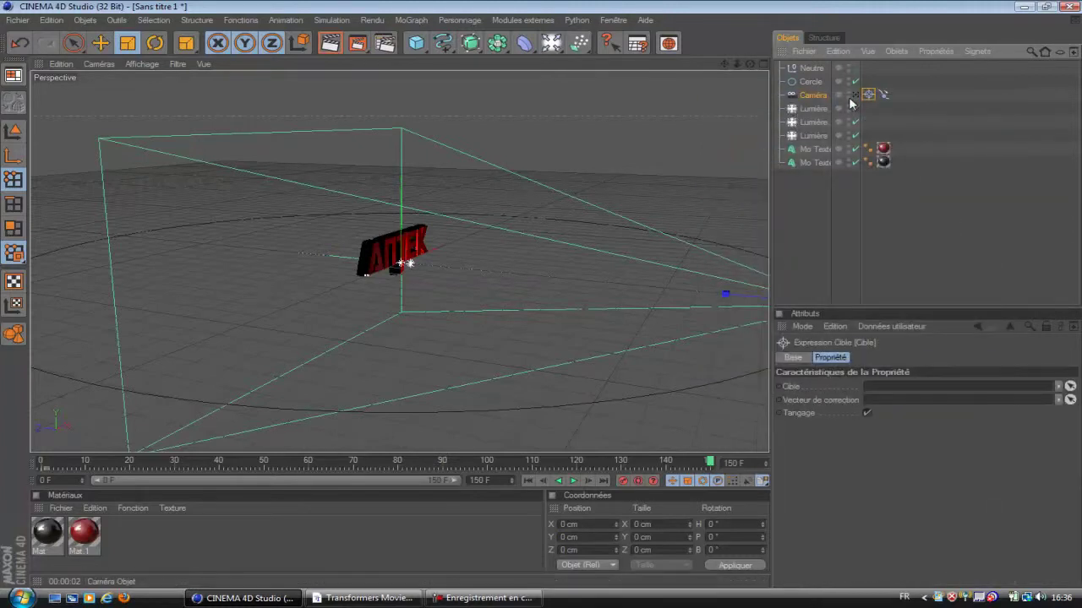
Assign the Neutre null as the target of the camera's Cible tag
click(812, 68)
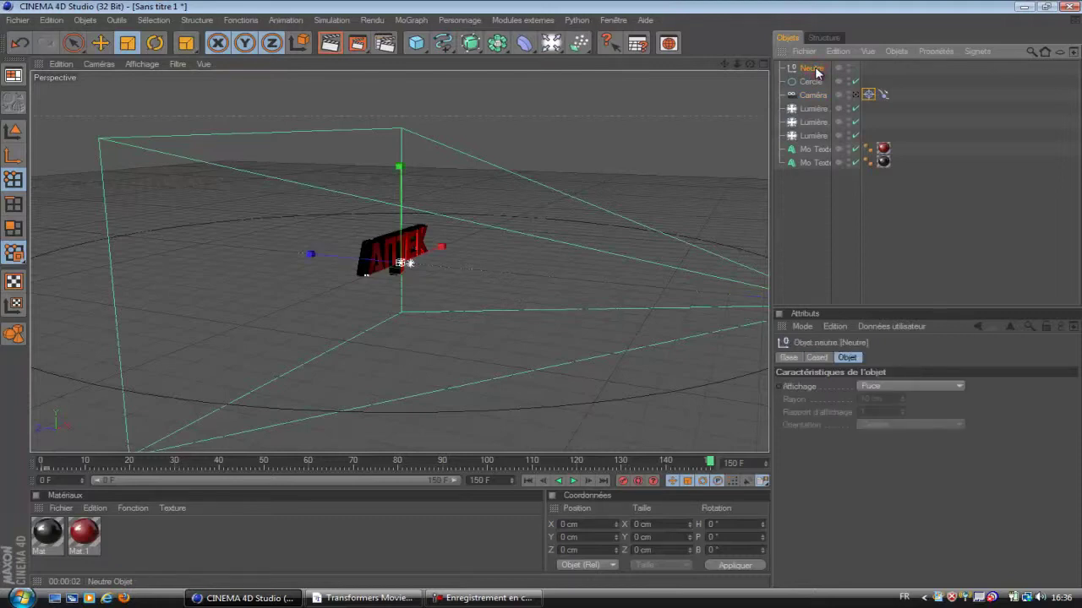
click(869, 94)
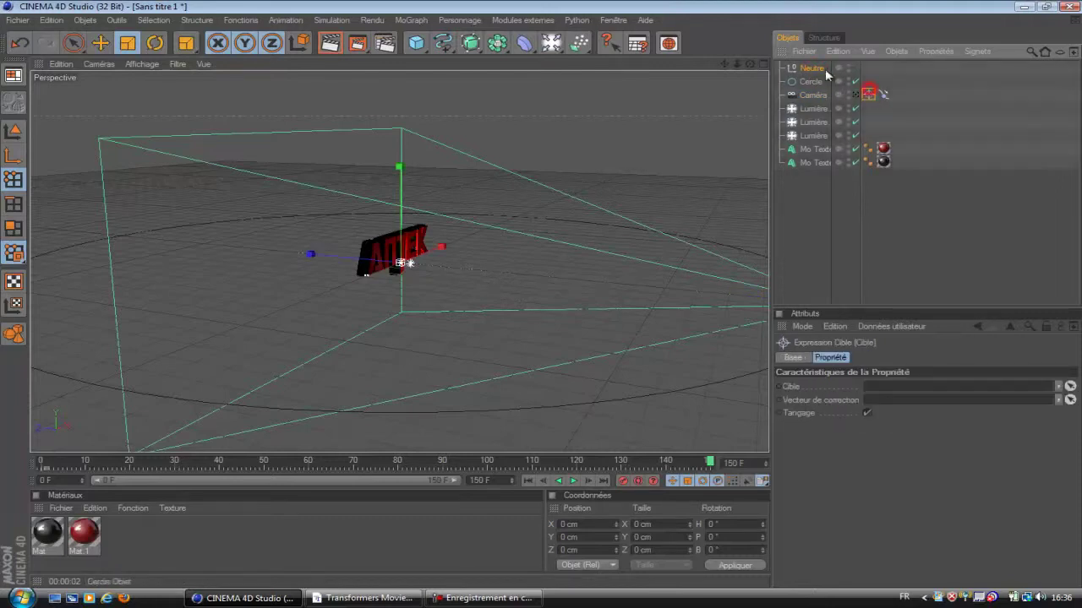
drag(811, 69, 881, 393)
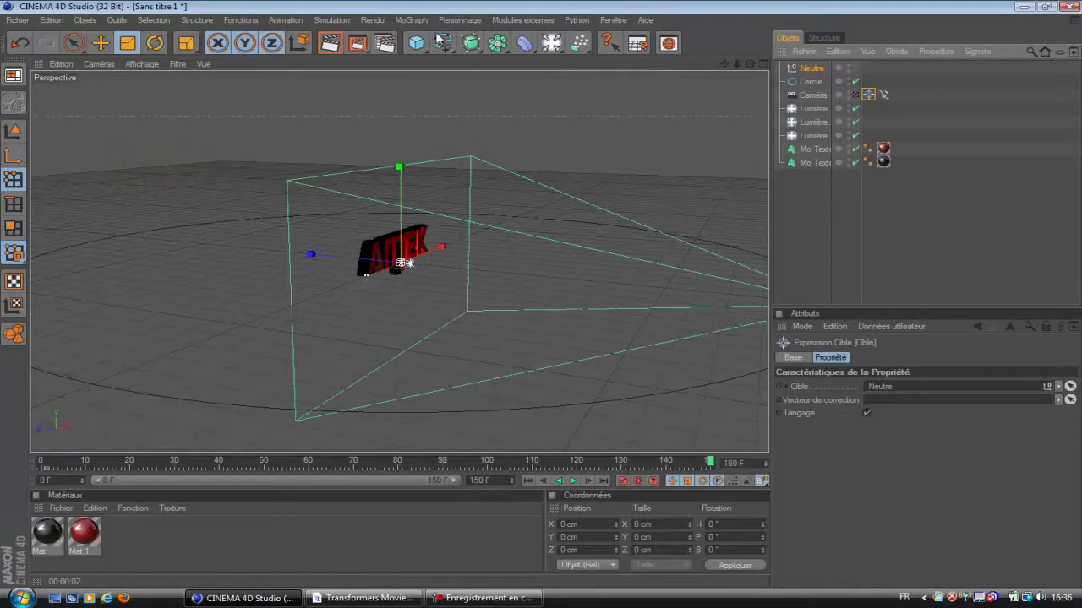
click(101, 42)
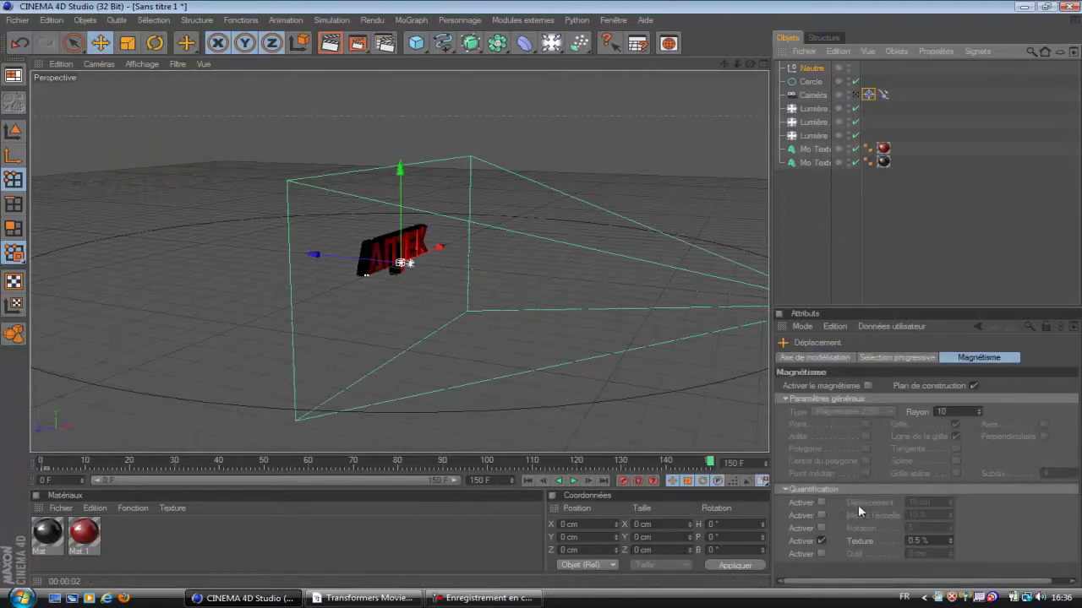
Set the camera's Align to Spline position to 0 % at frame 0 and record a keyframe for it
click(883, 94)
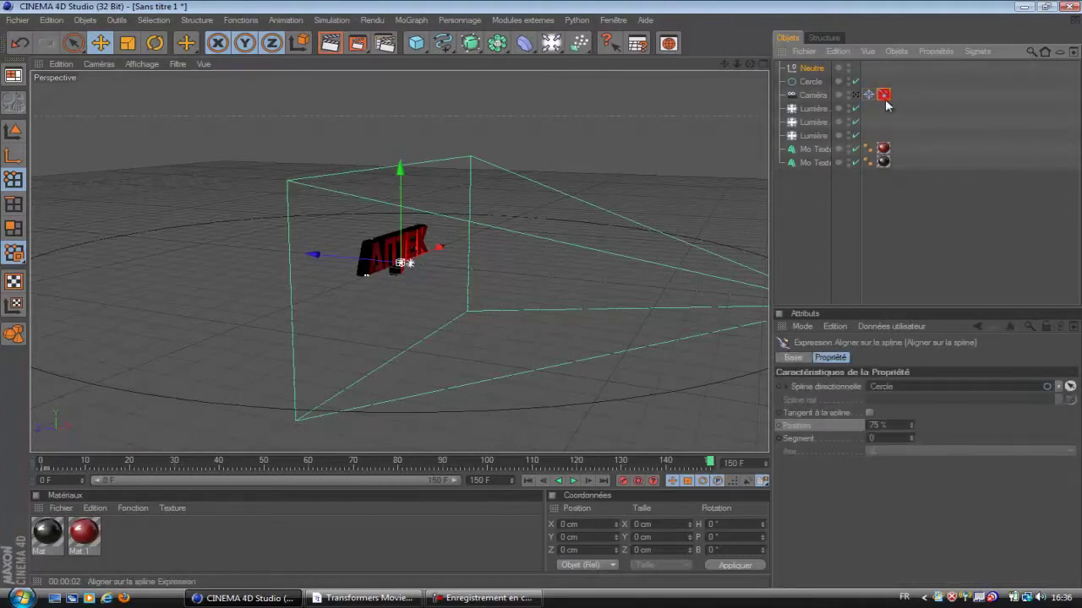
mouse_move(913, 428)
mouse_down()
mouse_move(913, 472)
mouse_move(911, 414)
mouse_move(900, 413)
mouse_move(924, 438)
mouse_move(910, 433)
mouse_move(927, 475)
mouse_move(910, 420)
mouse_move(911, 435)
mouse_up()
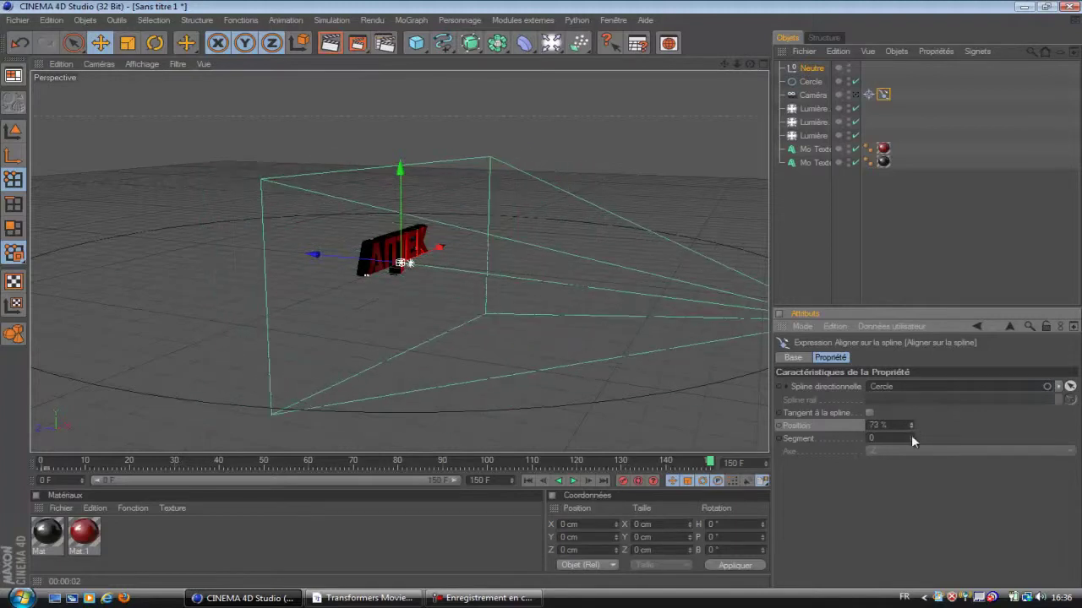
click(47, 464)
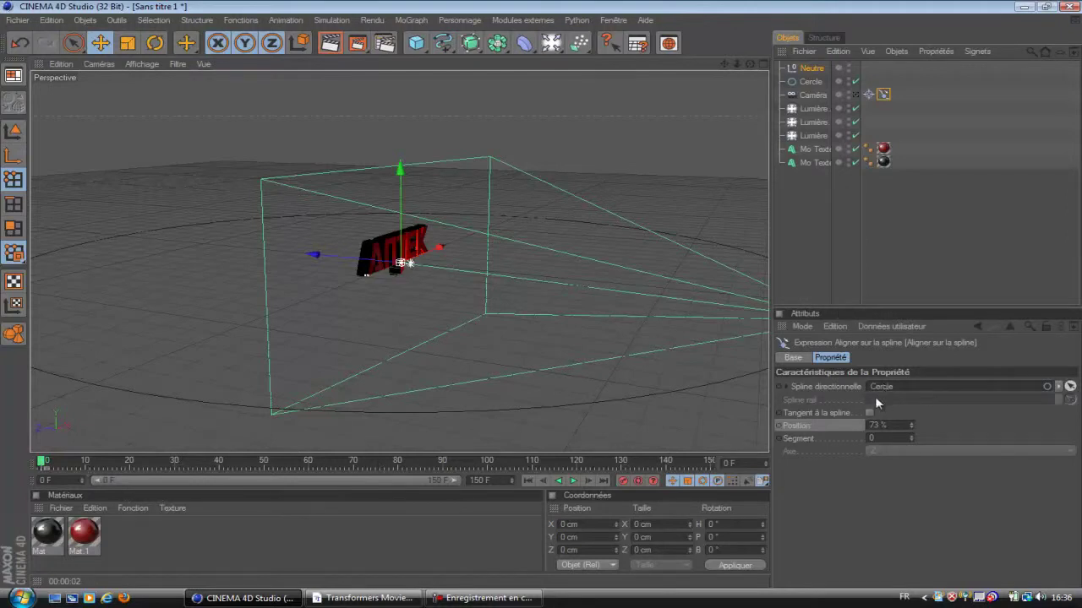
click(879, 425)
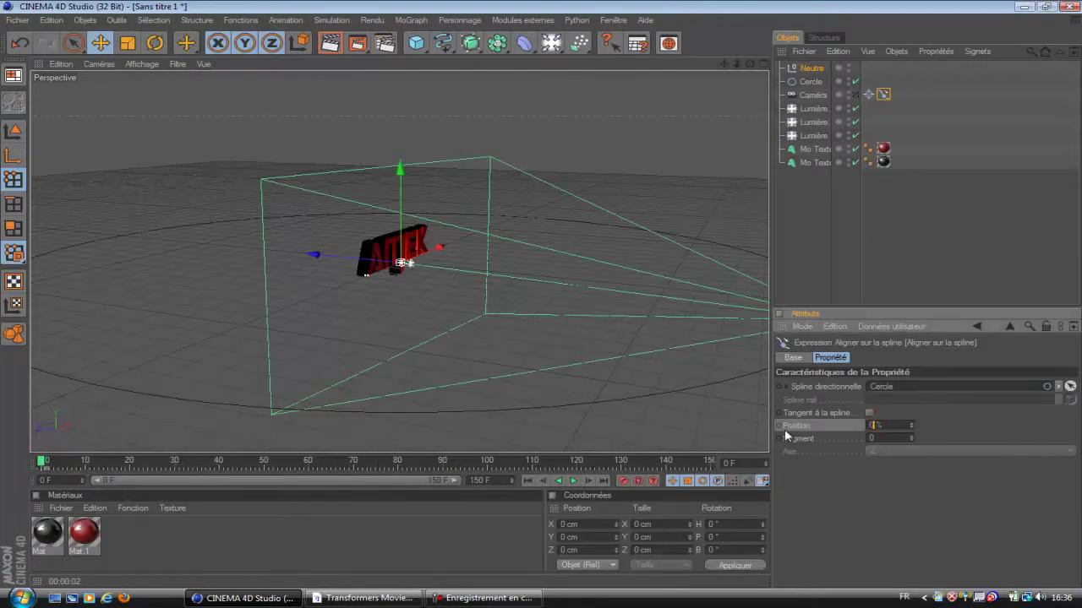
click(914, 414)
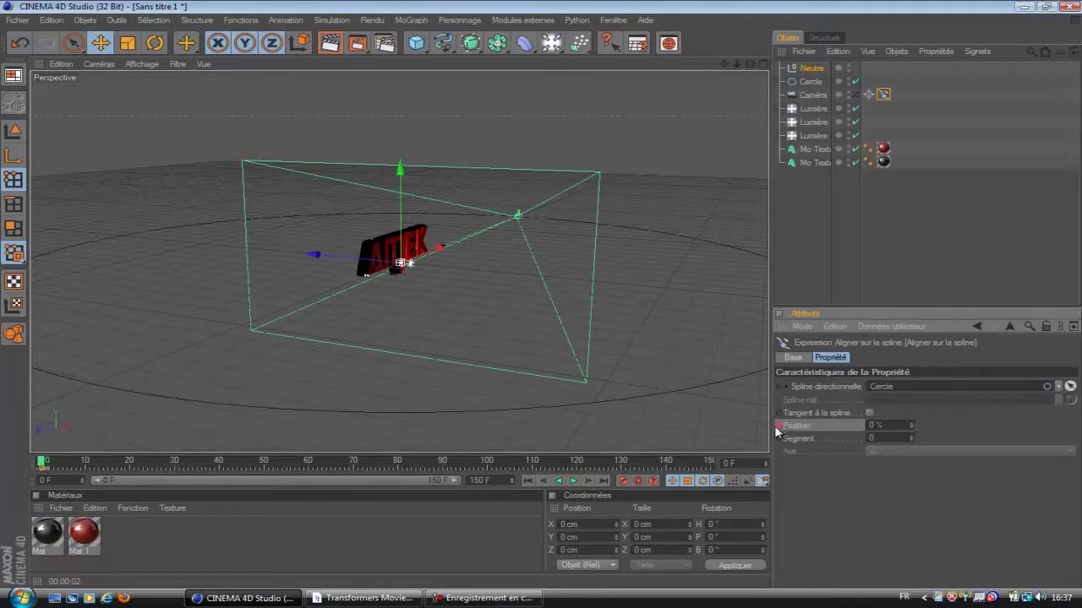
Extend the animation to 160 frames and shift the visible timeline range to frames 10–160
drag(592, 463, 780, 465)
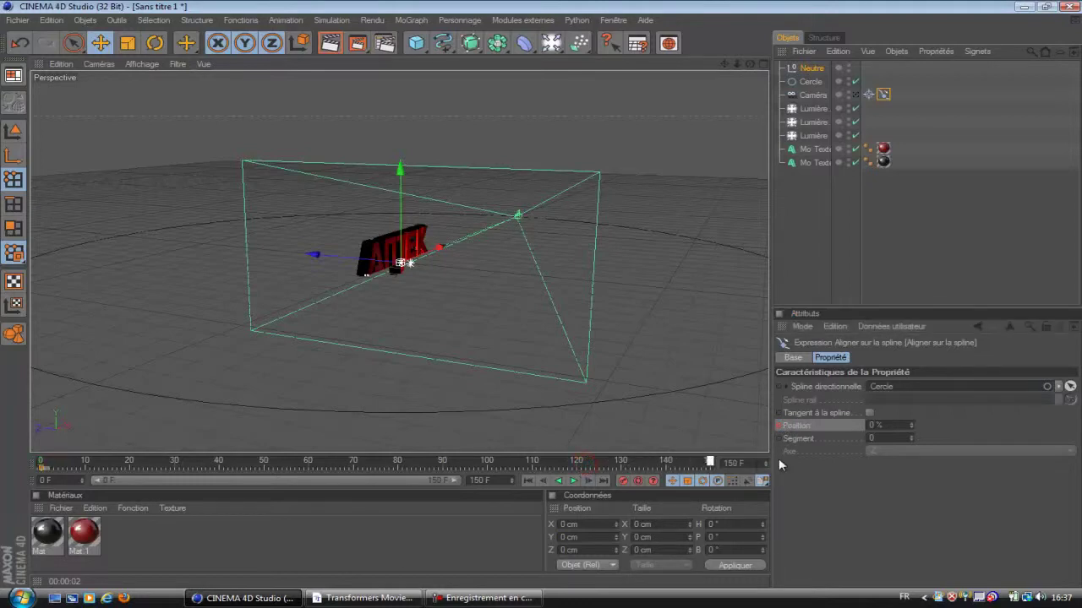
click(872, 425)
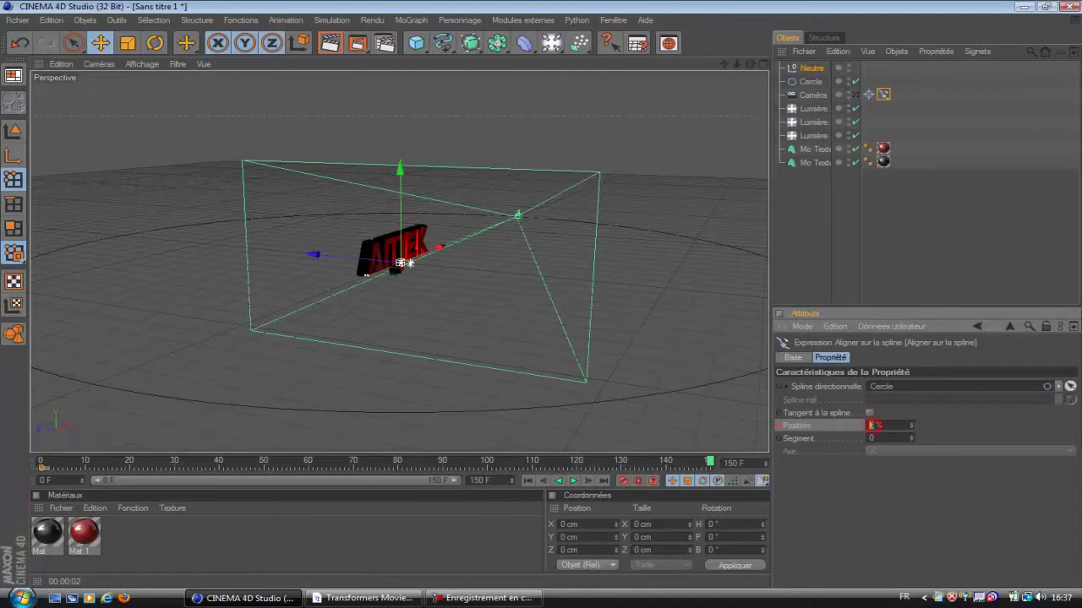
click(473, 481)
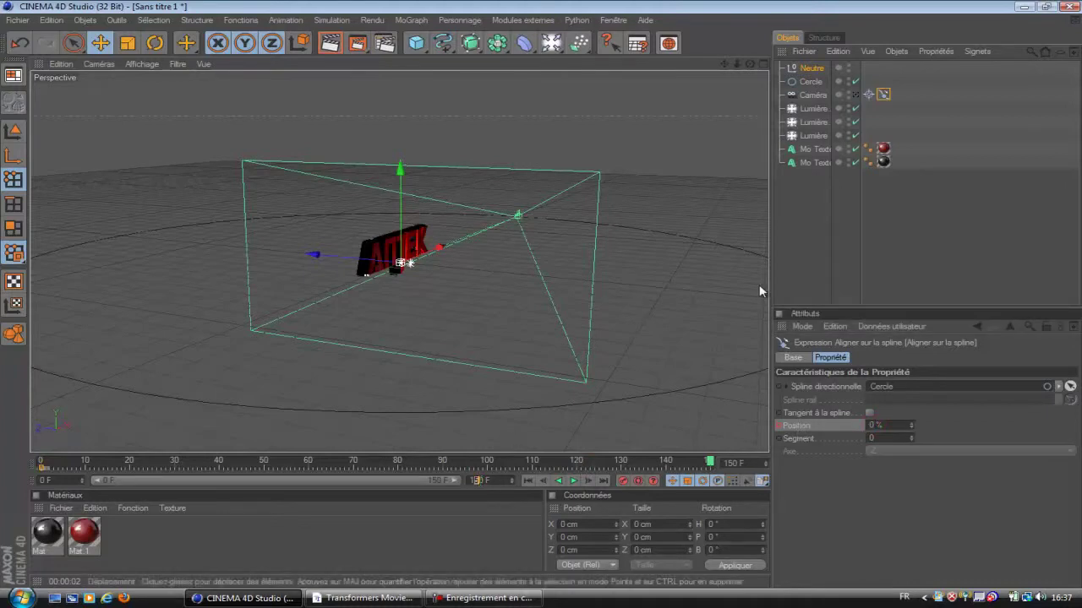
text(6)
key(Return)
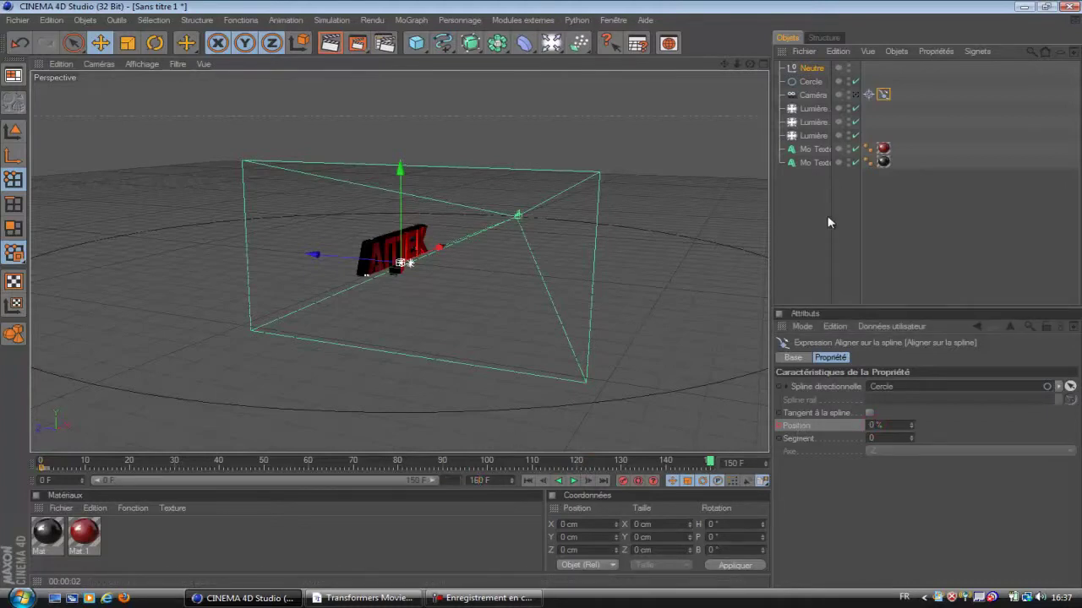
drag(419, 474, 441, 475)
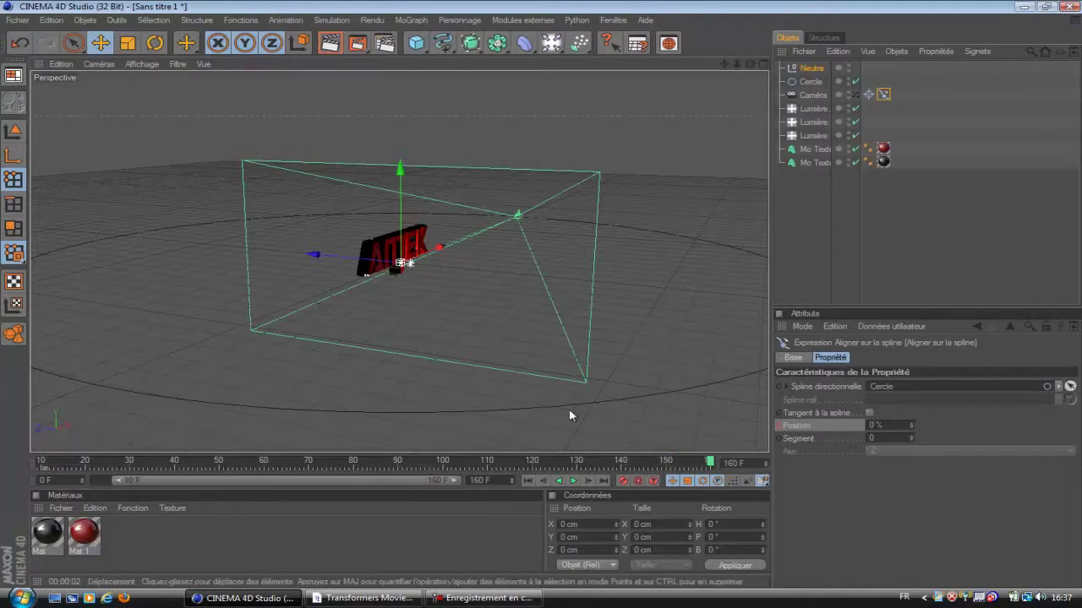
Set the camera's position on the circle to 75 % at frame 110 and record a keyframe for it
click(487, 463)
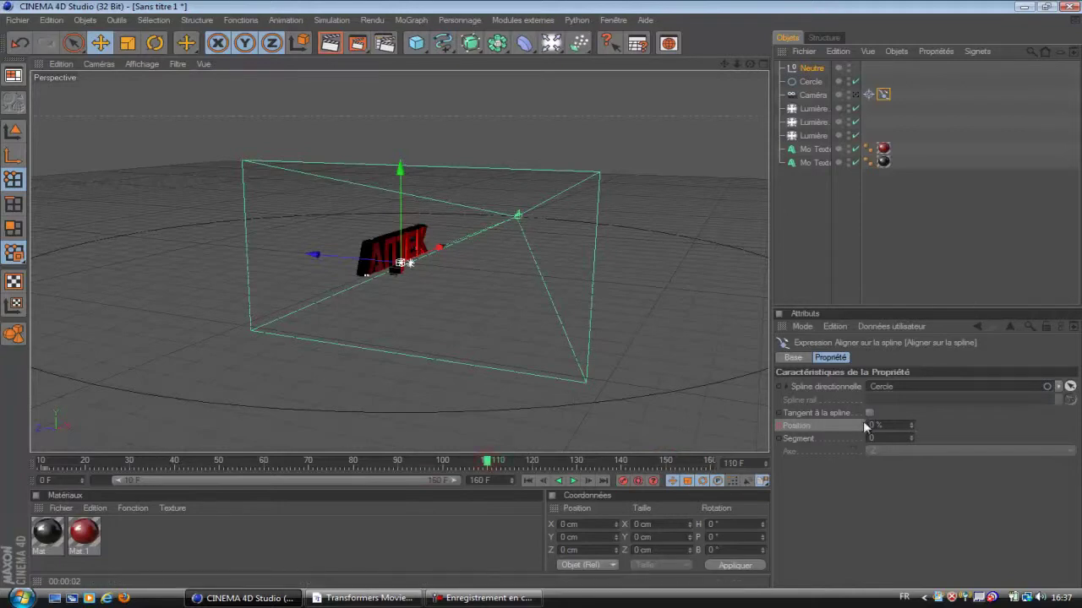
click(873, 426)
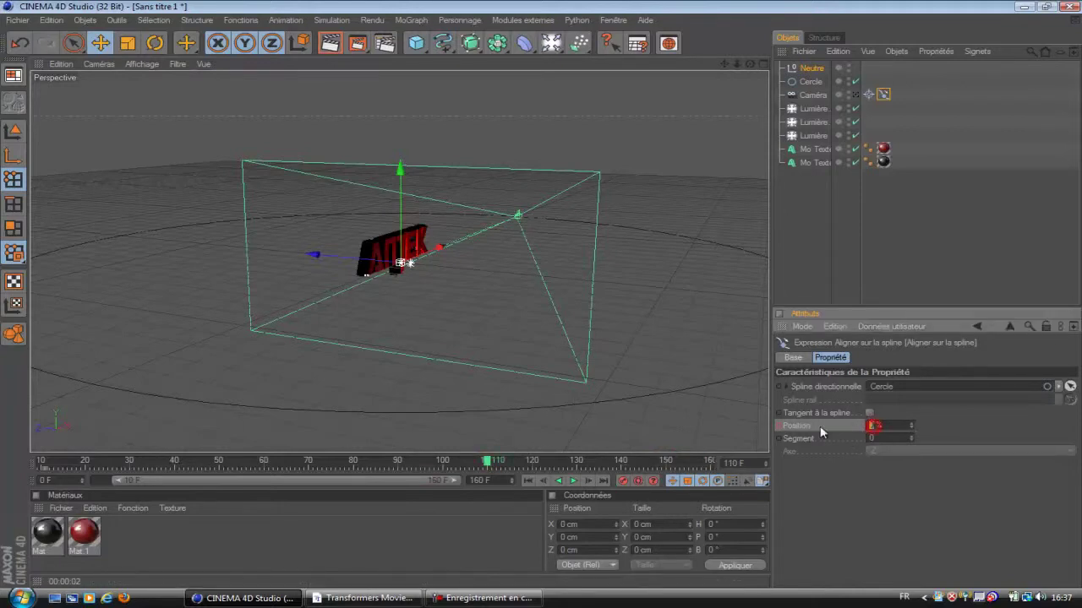
text(75)
key(Return)
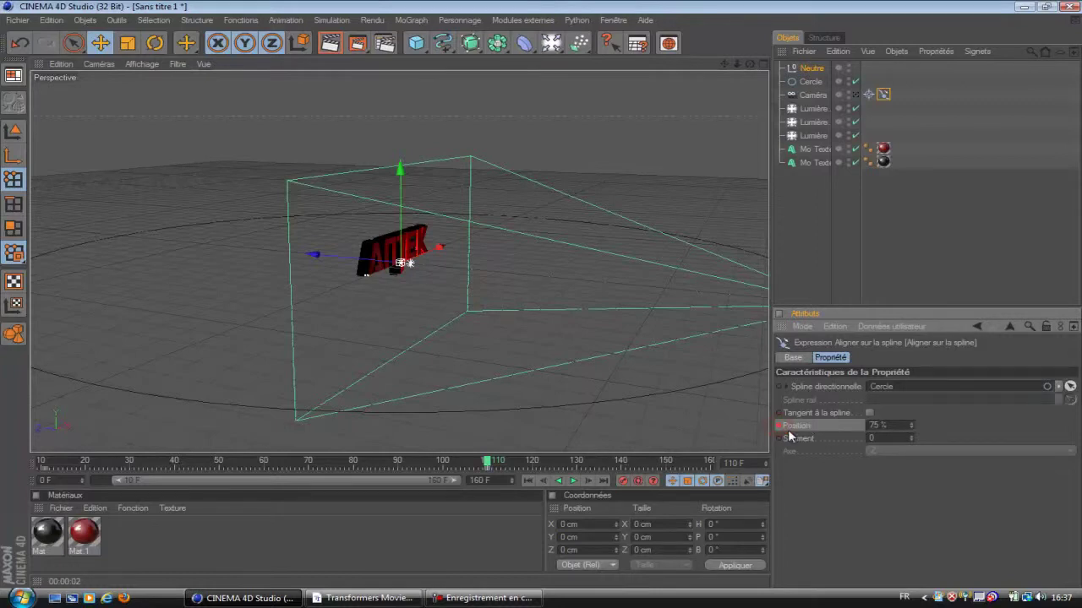
Play the animation from frame 10 through the camera, then stop playback and return to the editor view
drag(487, 463, 31, 470)
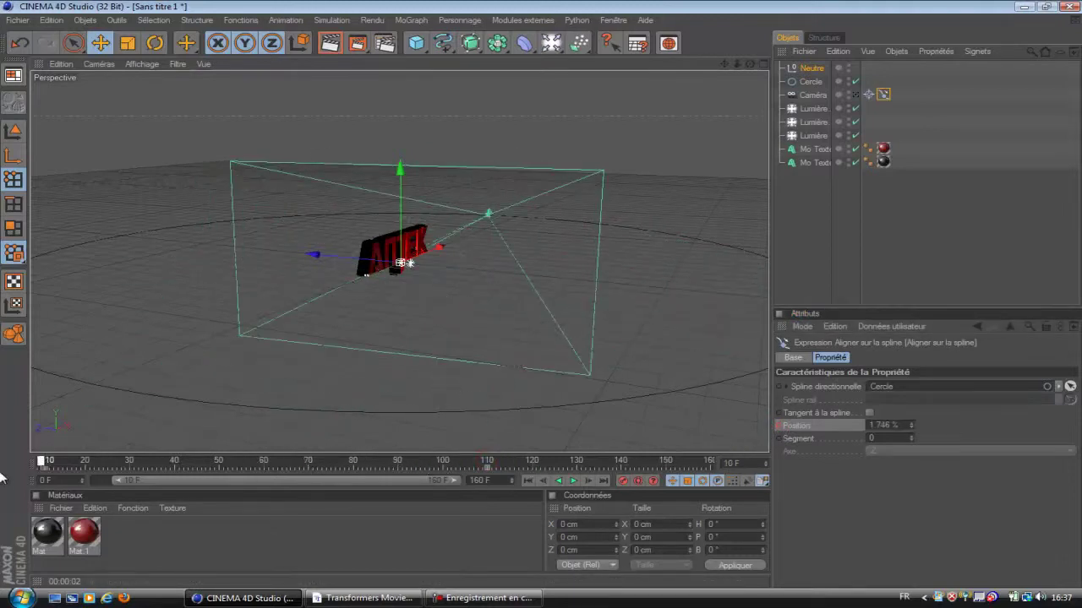
click(572, 481)
click(858, 95)
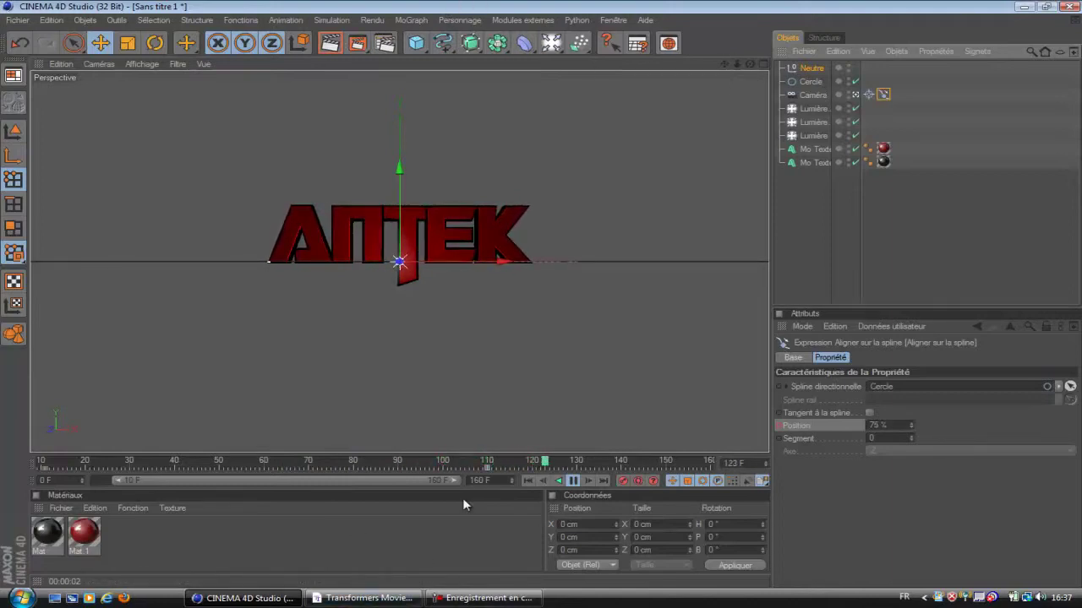
click(573, 480)
click(855, 94)
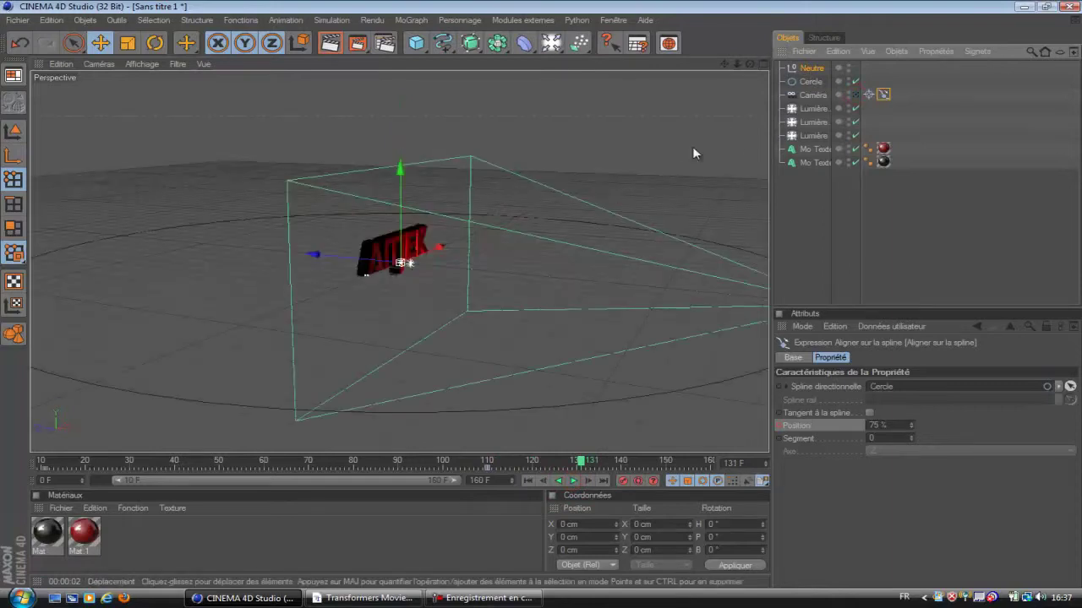
click(816, 164)
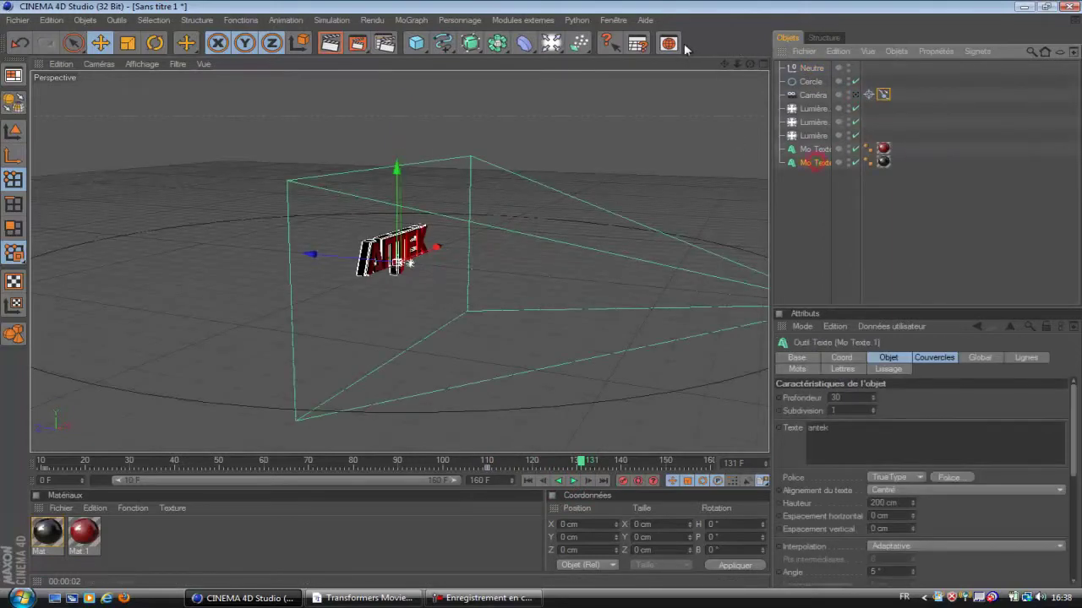
alt+drag(534, 294, 159, 269)
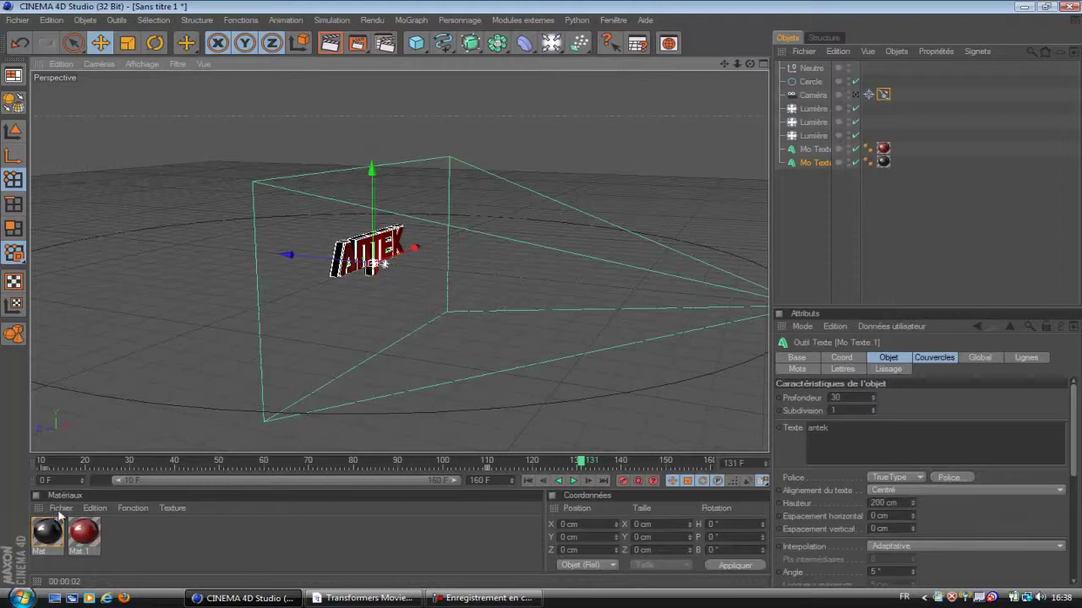
click(117, 523)
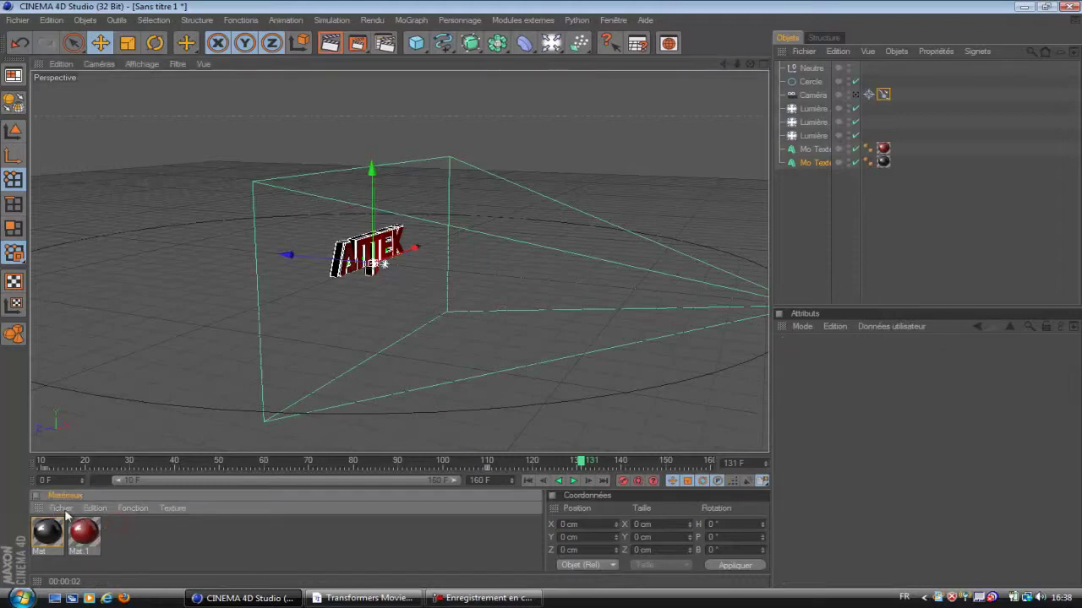
click(853, 232)
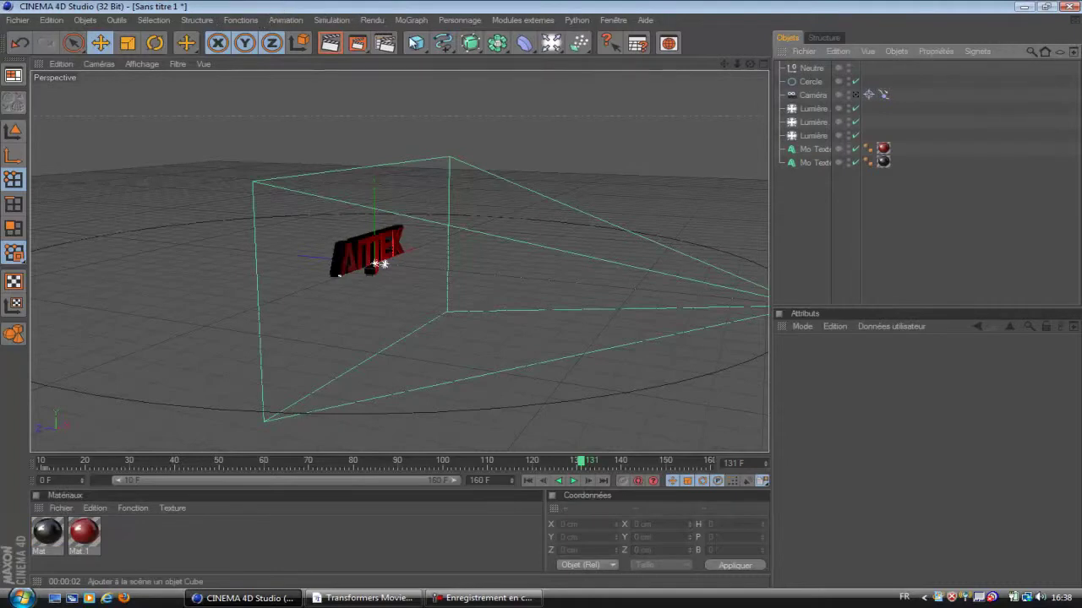
Add a cube, lower it slightly beneath the text and resize it into a long bar of 1398 × 22 × 33 cm
click(417, 43)
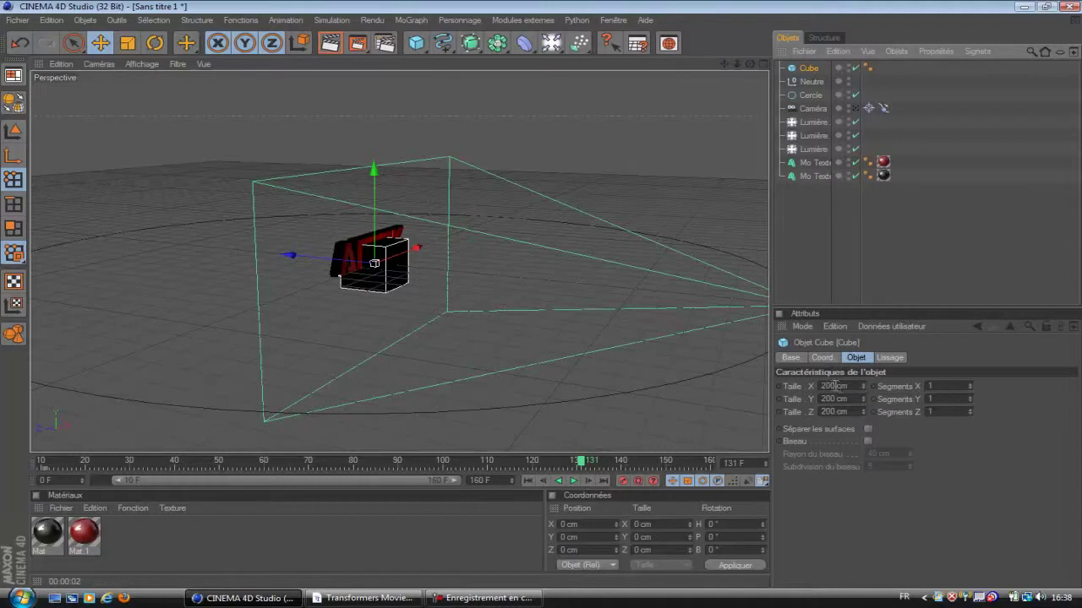
drag(862, 387, 864, 414)
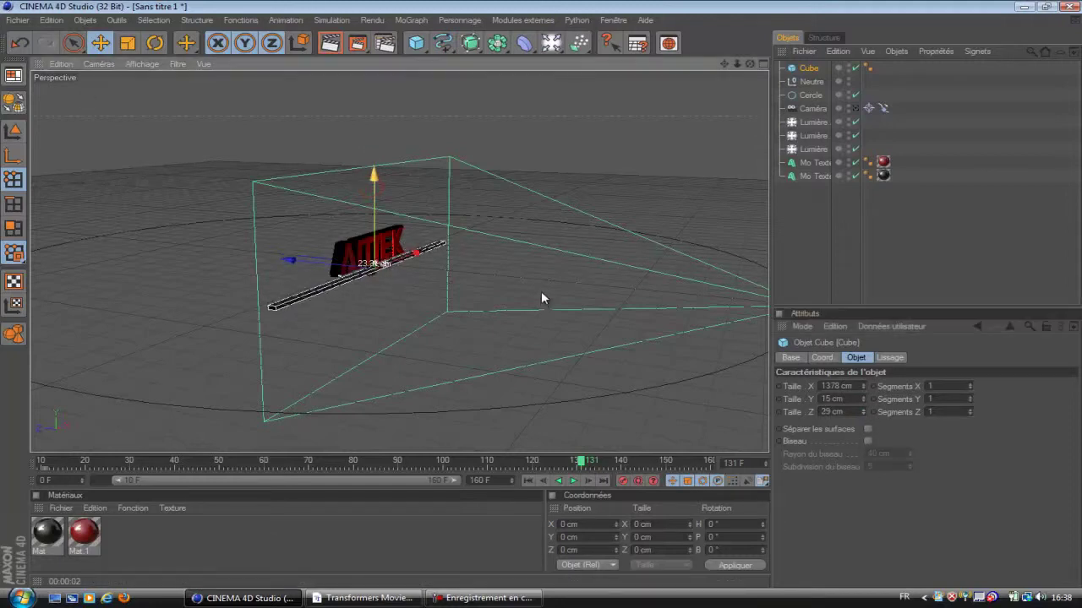
drag(866, 399, 864, 409)
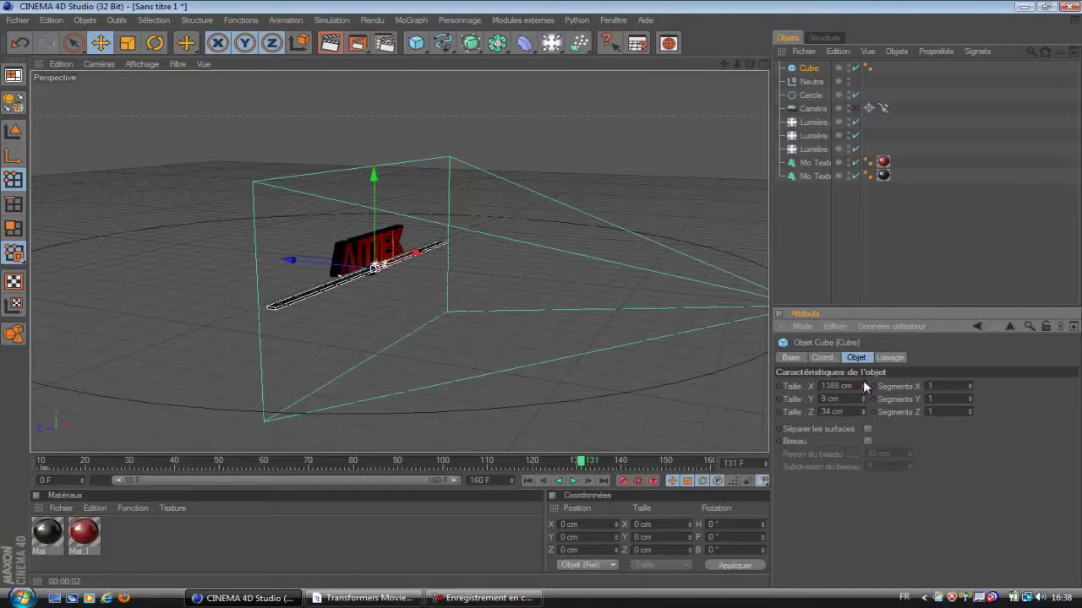
mouse_move(870, 411)
mouse_down()
mouse_move(864, 403)
mouse_move(863, 417)
mouse_move(863, 404)
mouse_up()
Create a new material and set its colour to blue with R 0, V 0 and B 204
click(61, 508)
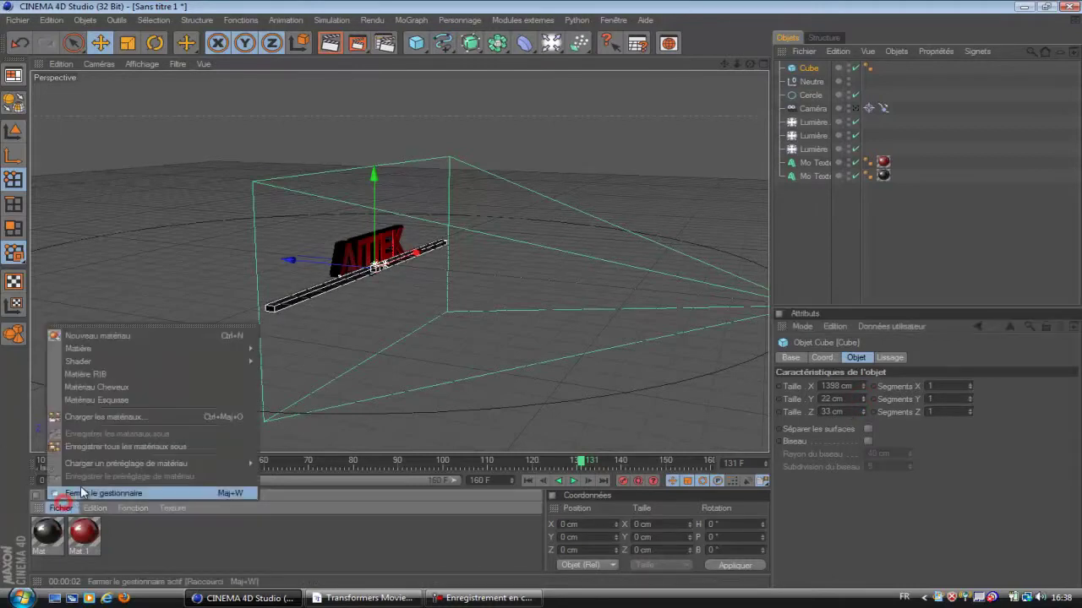
click(122, 334)
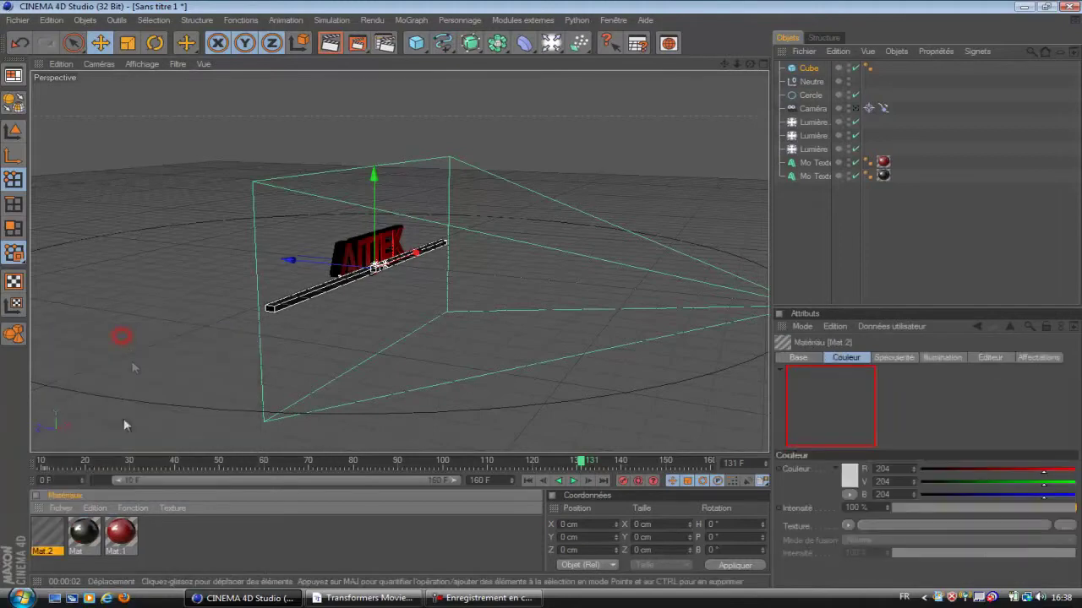
double_click(47, 534)
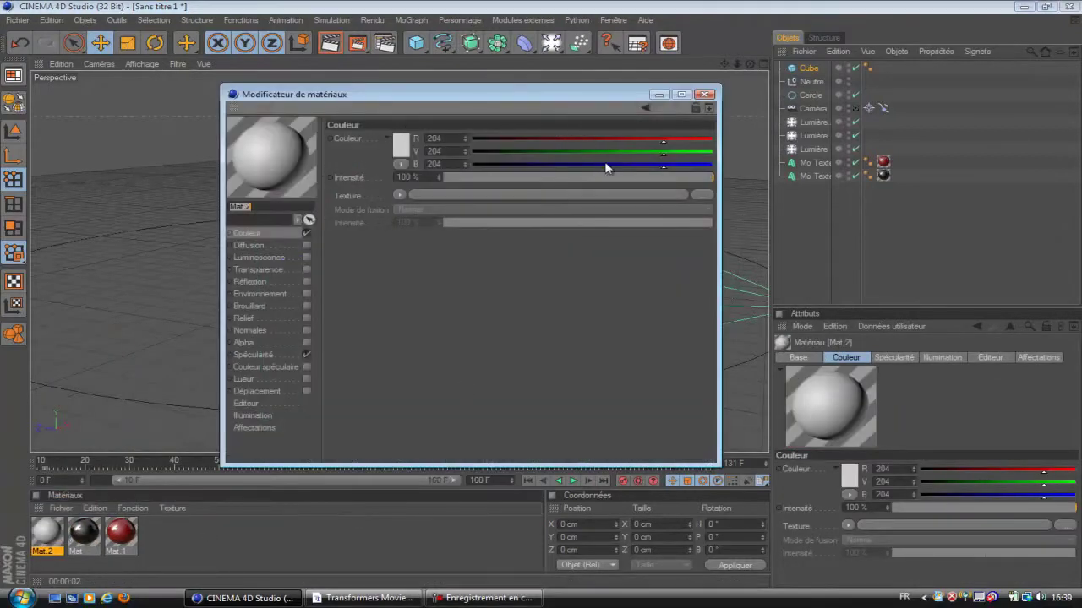
drag(607, 151, 471, 140)
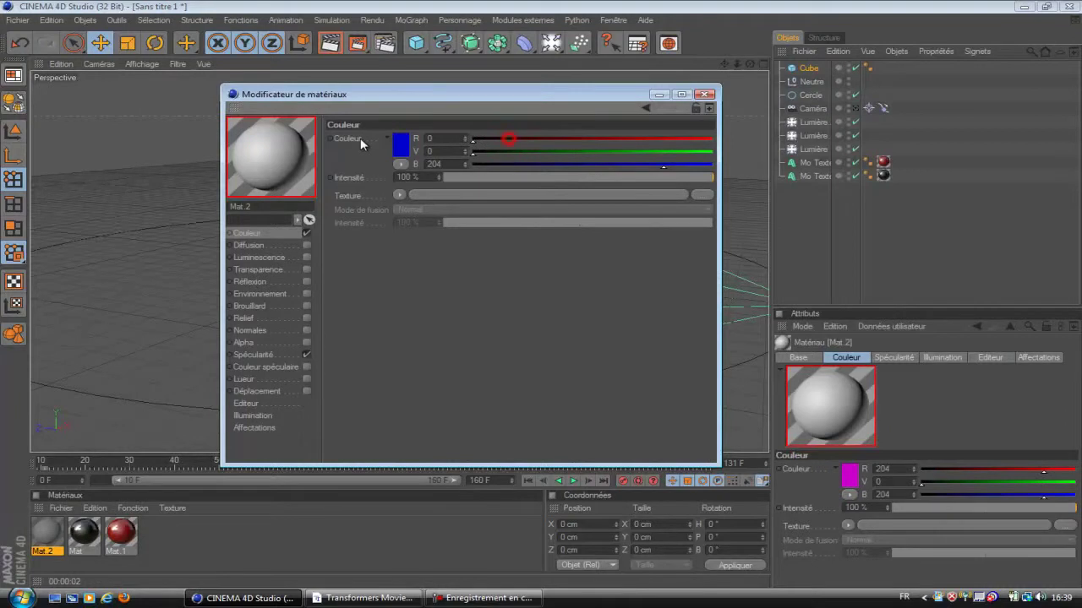
Enable the glow channel (Lueur) on the blue material and apply the material to the cube bar
click(245, 380)
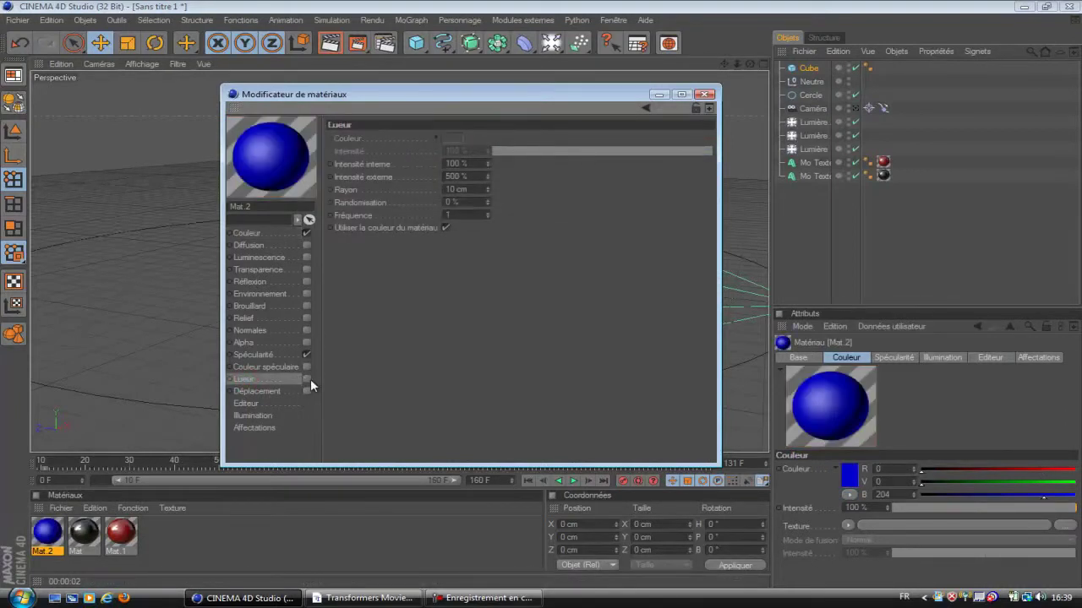
click(306, 378)
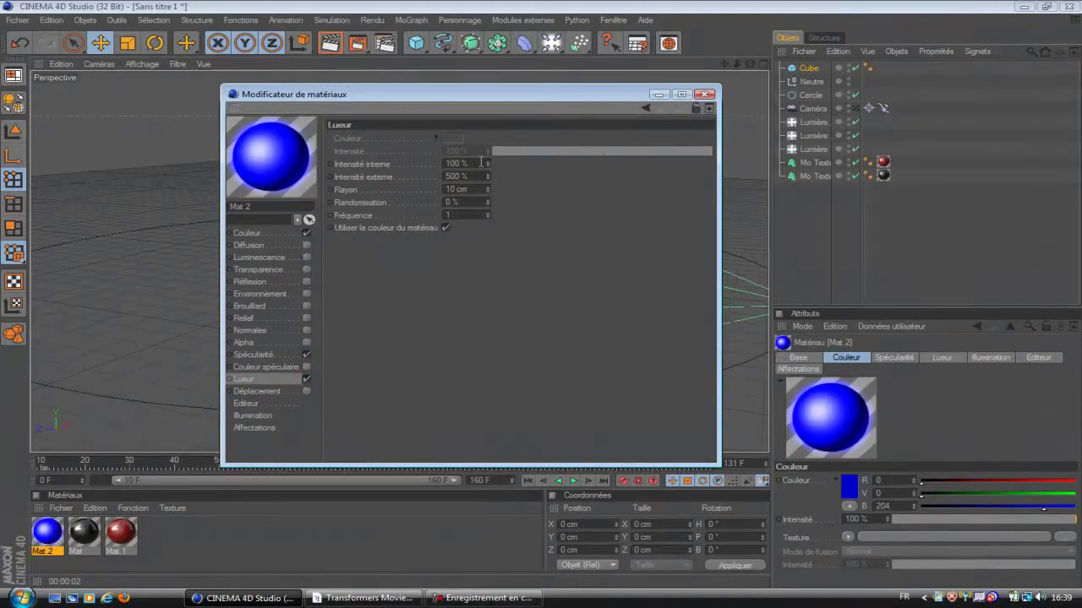
mouse_move(489, 163)
mouse_down()
mouse_move(491, 195)
mouse_move(558, 143)
mouse_move(490, 179)
mouse_up()
click(708, 94)
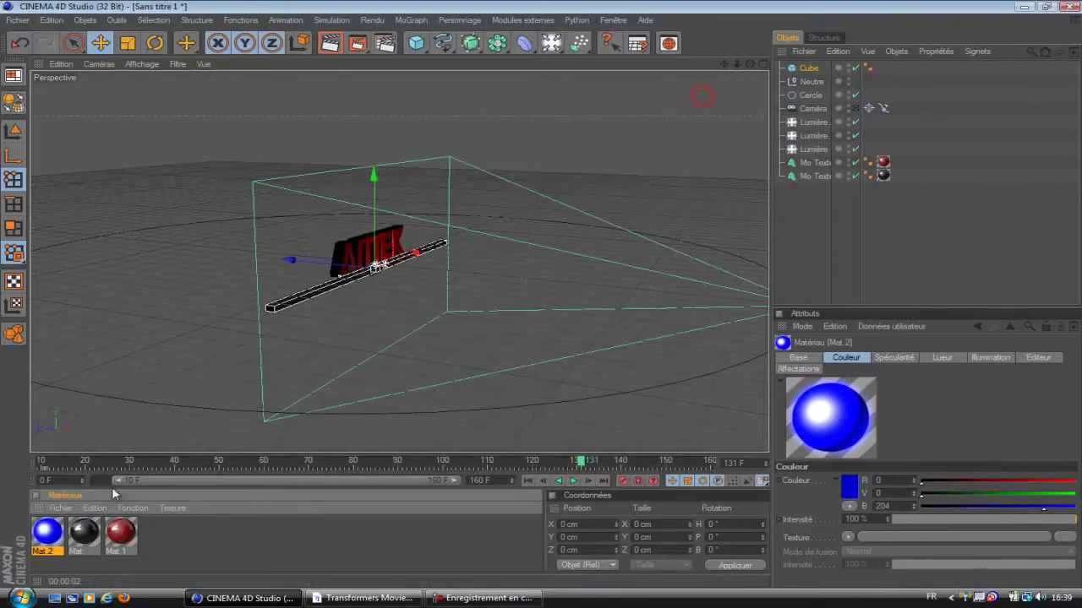
drag(41, 545, 811, 69)
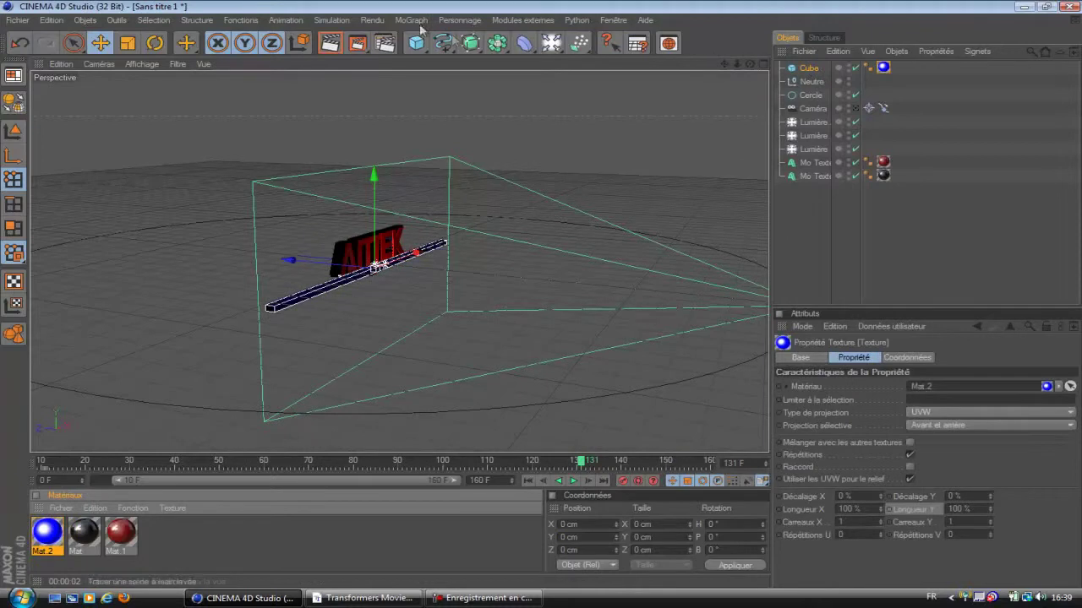
Look through the camera and render a preview of the title with the glowing bar in the viewport
click(856, 108)
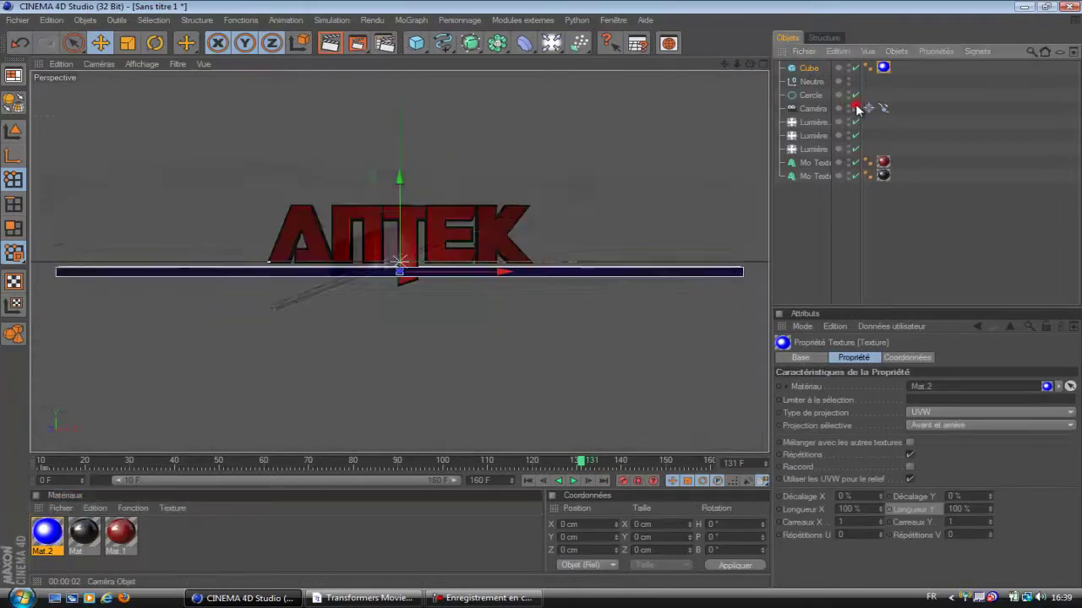
click(330, 44)
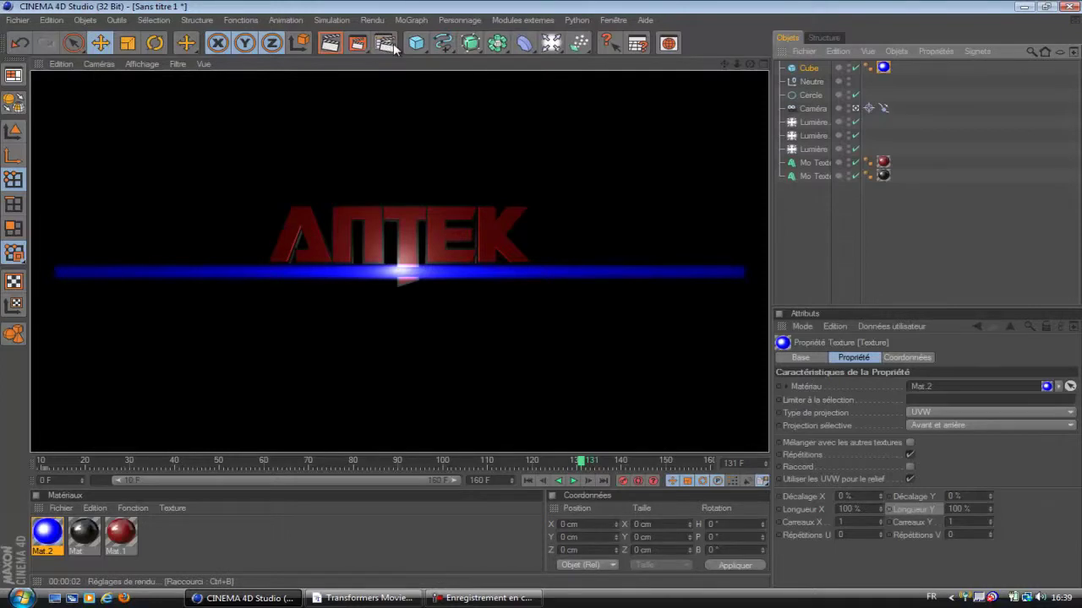
click(16, 21)
mouse_move(522, 19)
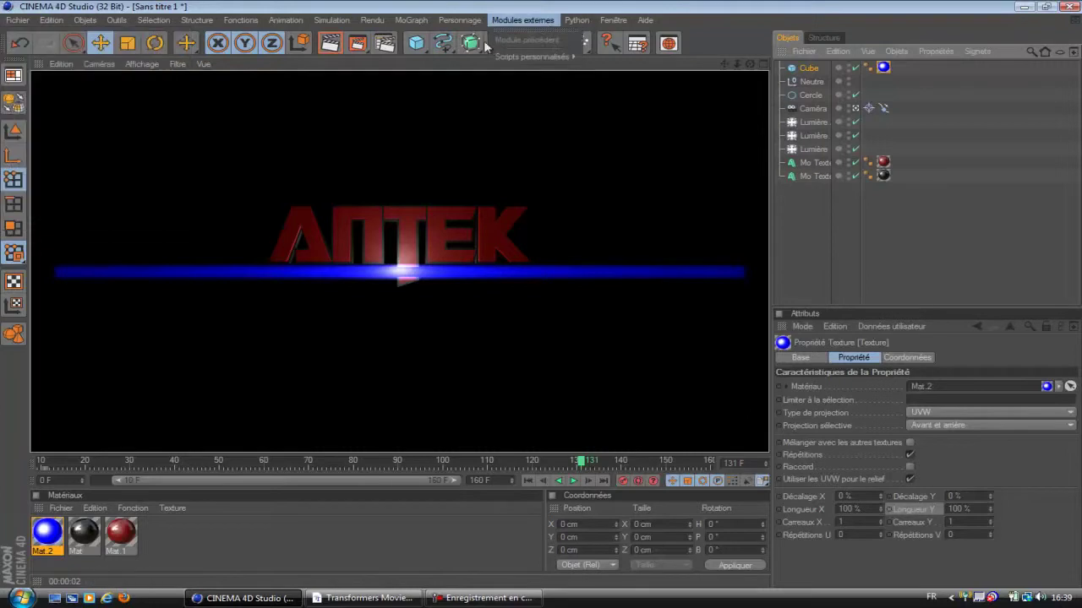
Open the render settings and review the output size presets for film/video and screen
click(387, 45)
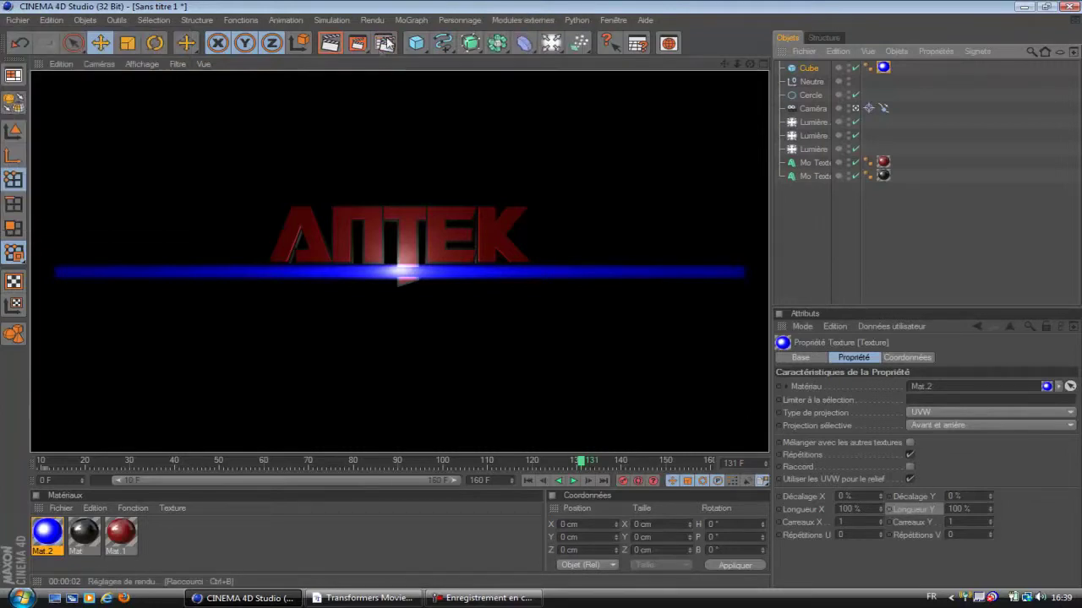
click(384, 43)
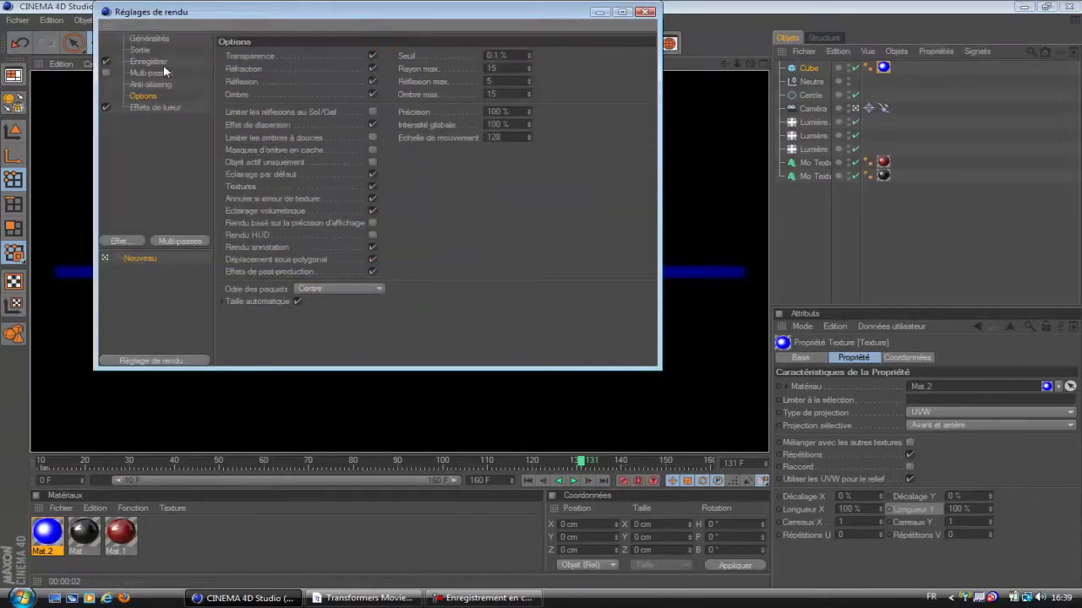
click(152, 39)
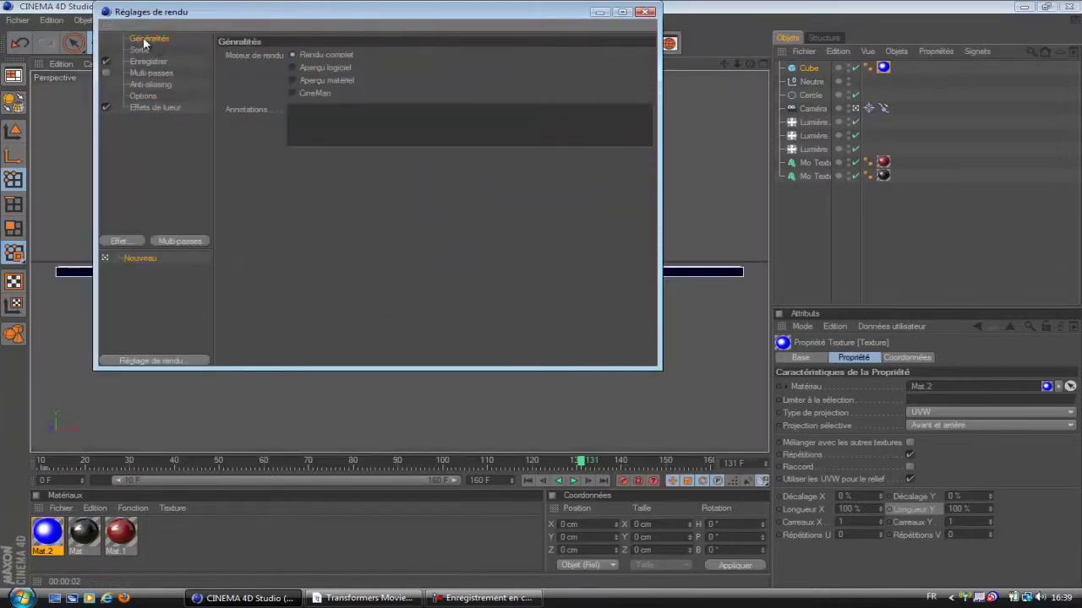
click(144, 51)
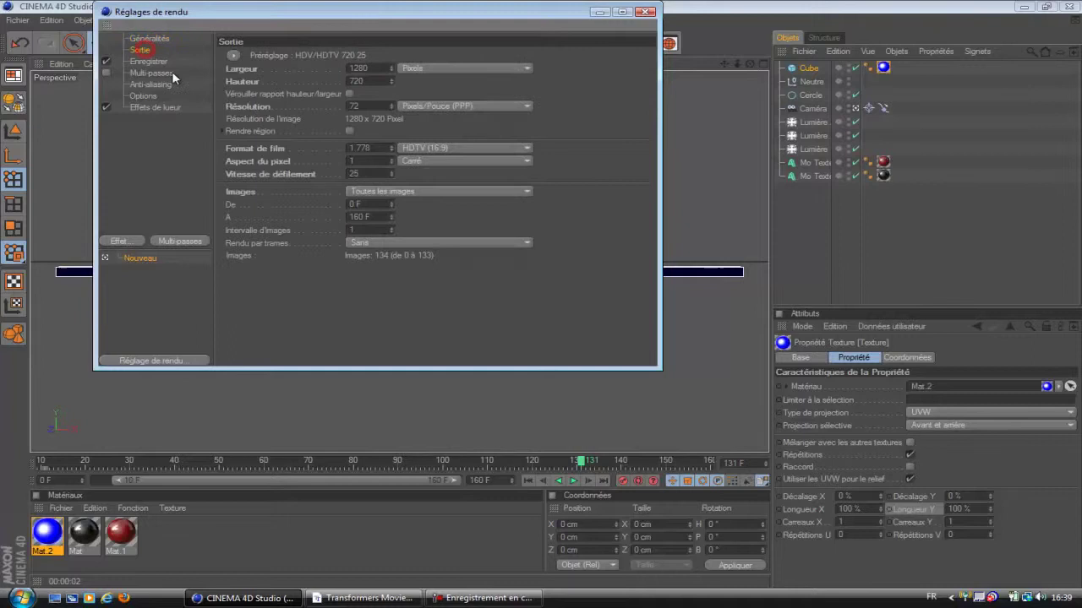
click(232, 56)
mouse_move(310, 99)
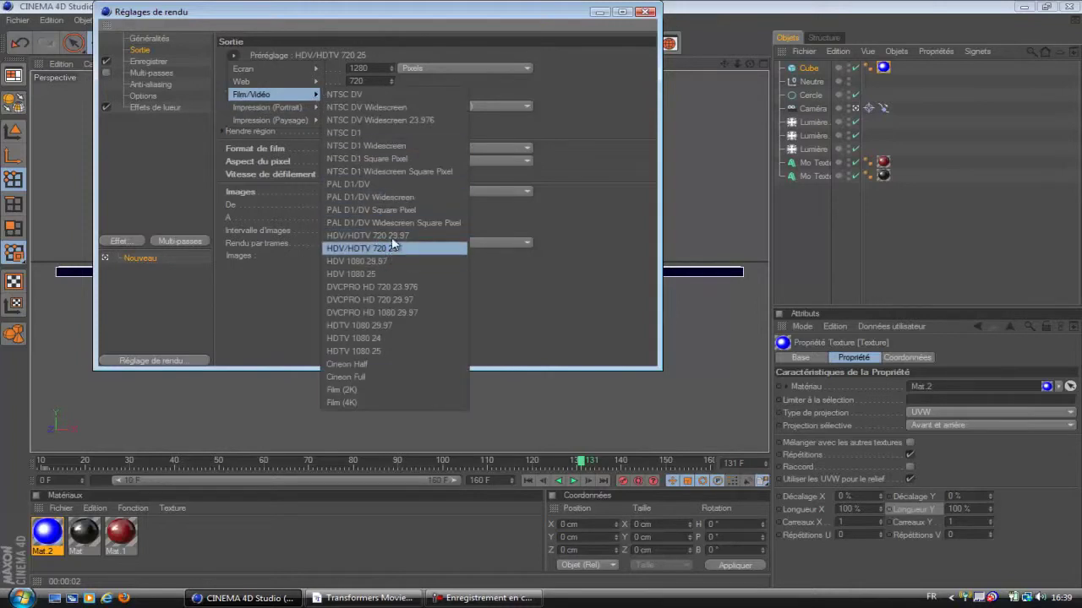
mouse_move(317, 74)
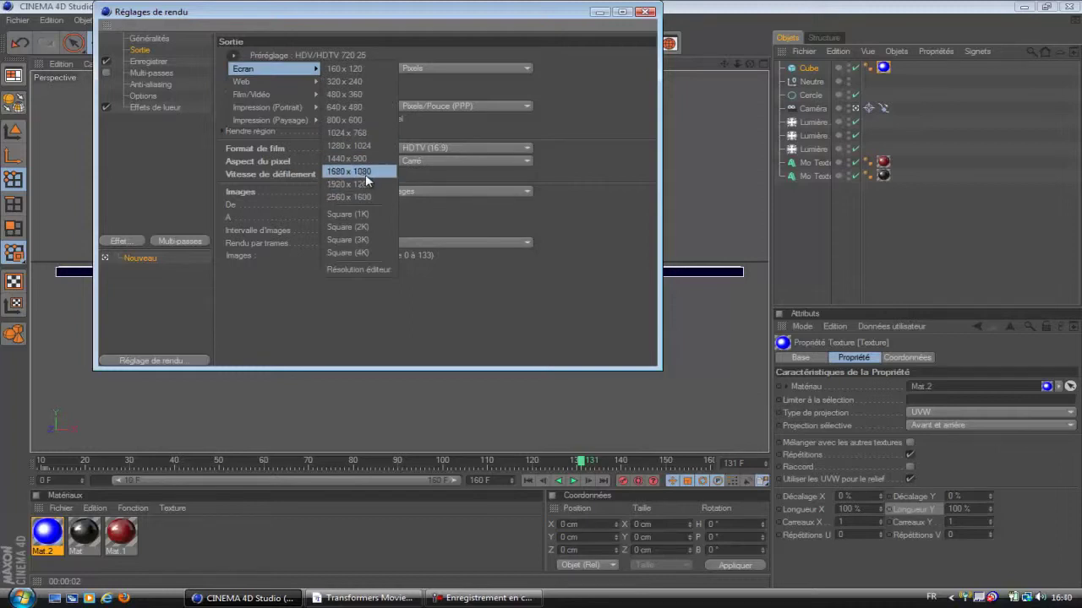
click(610, 163)
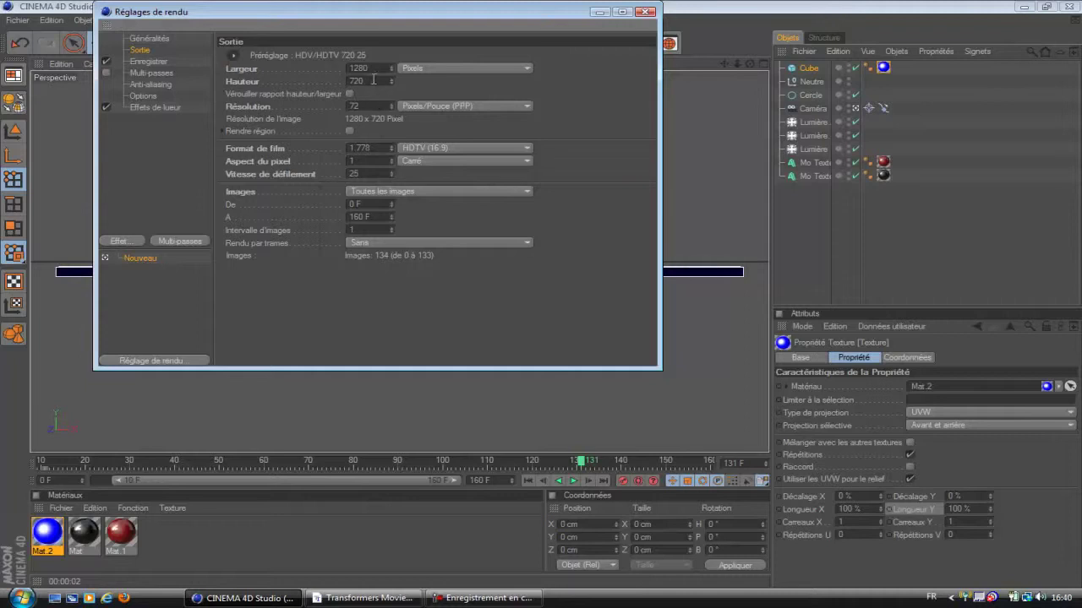
Set the output frame range to Toutes les images
click(393, 192)
click(389, 230)
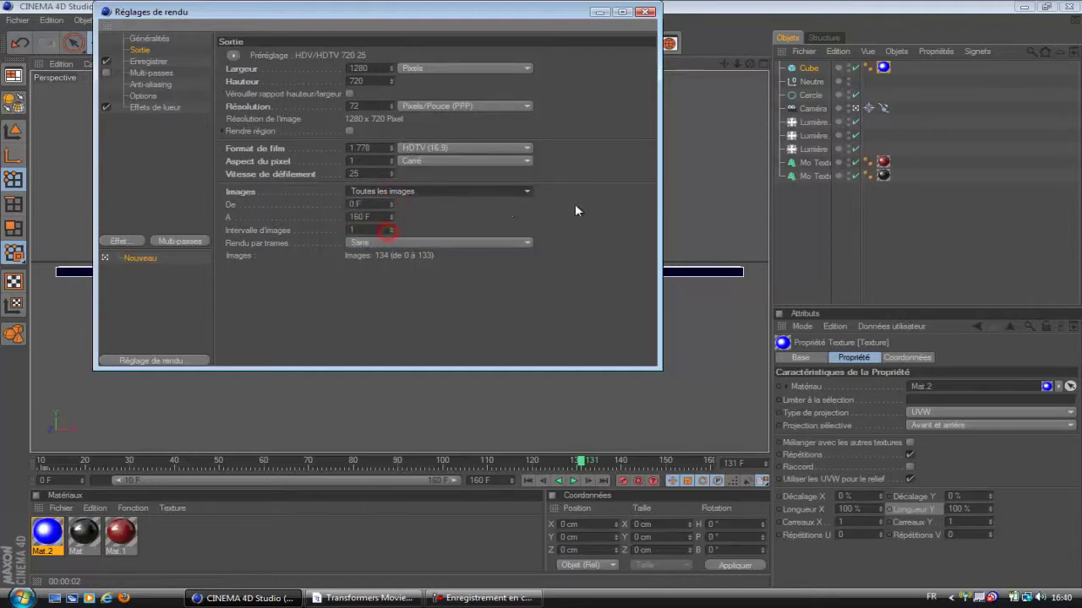
click(591, 205)
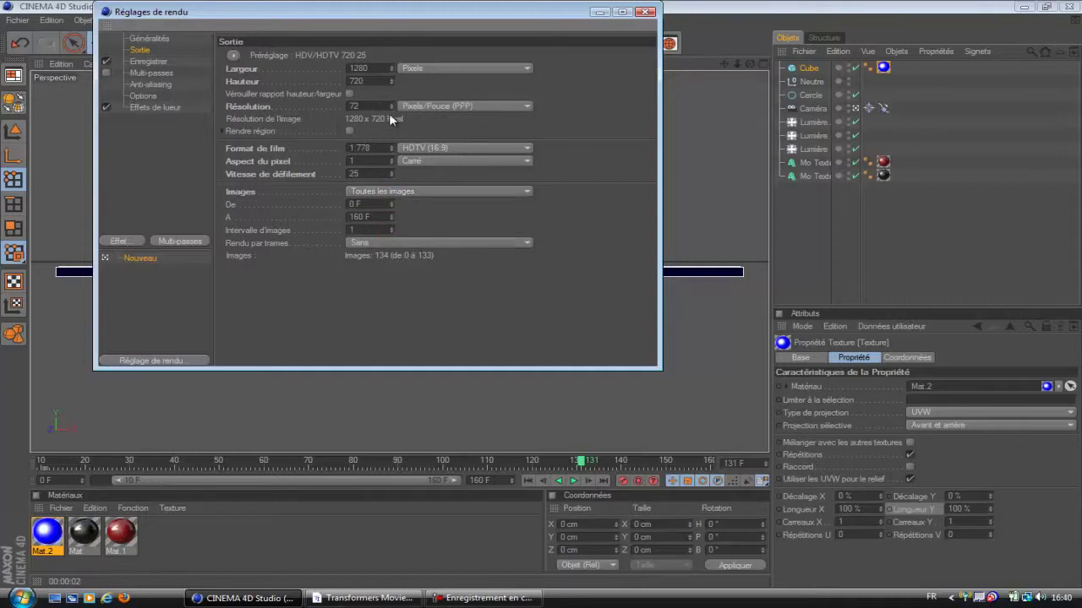
Save the rendered output to D:\example cible in the Film AVI format
click(153, 60)
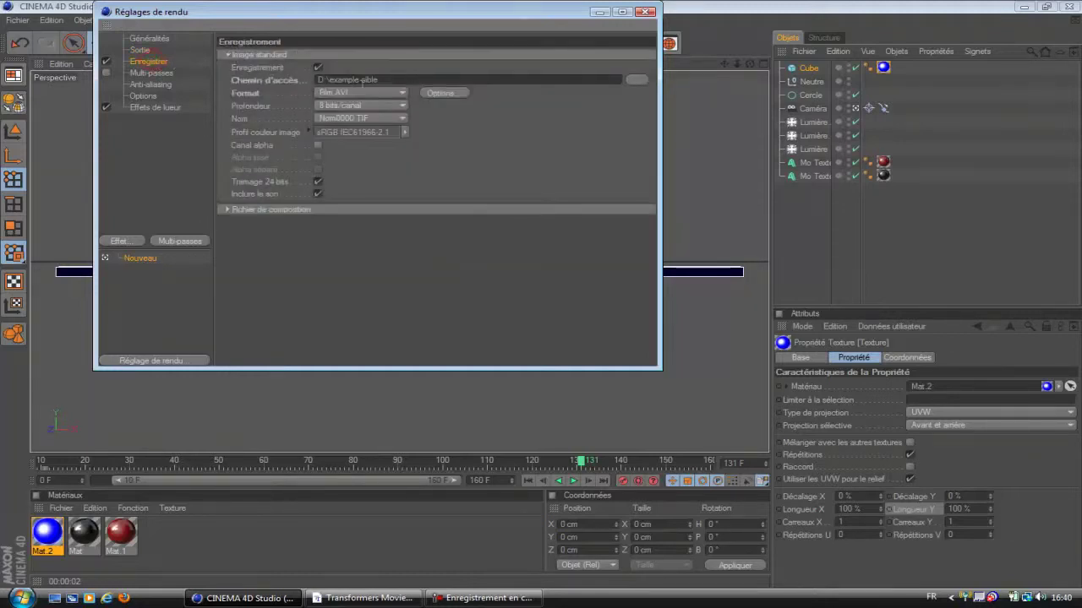
click(635, 80)
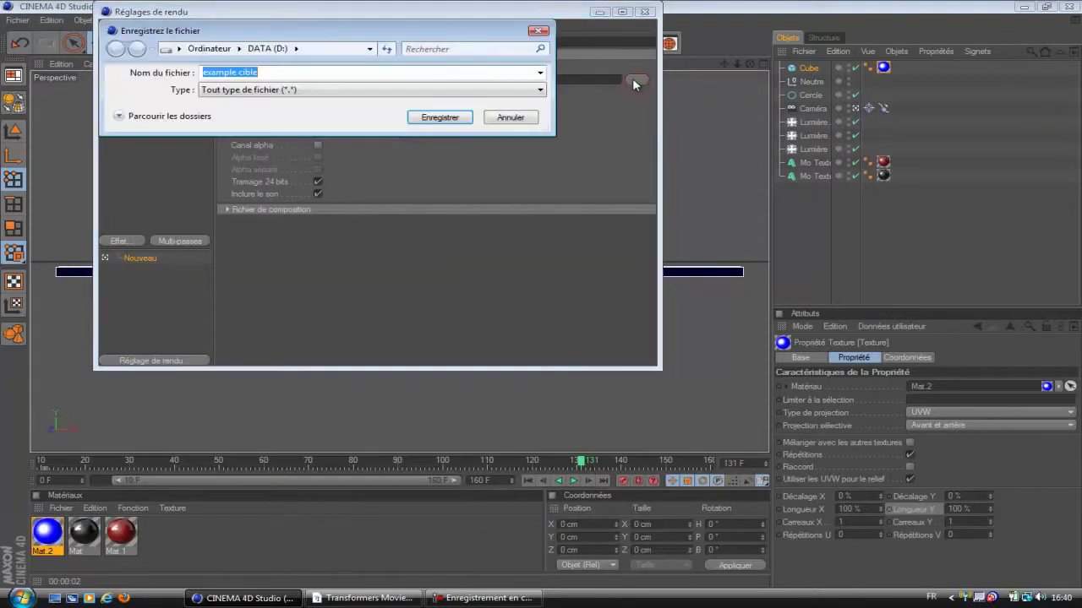
click(447, 115)
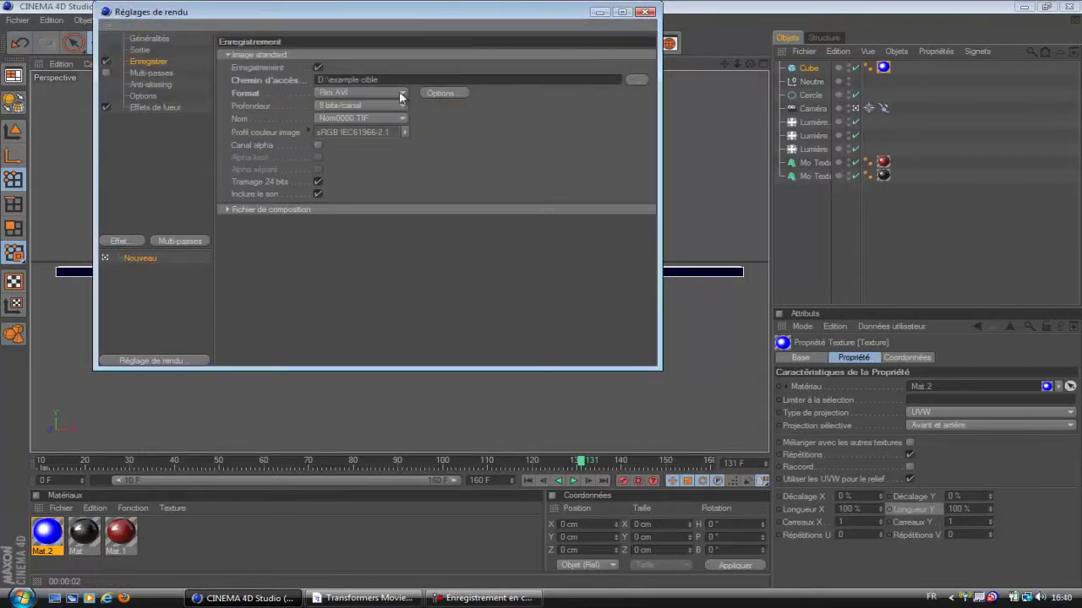
click(401, 93)
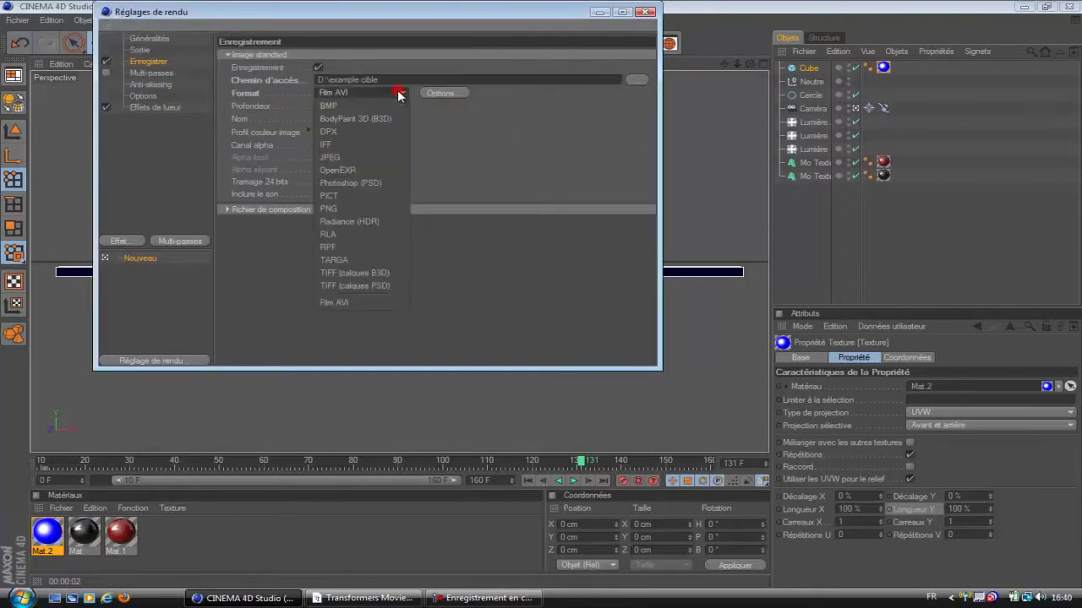
click(385, 302)
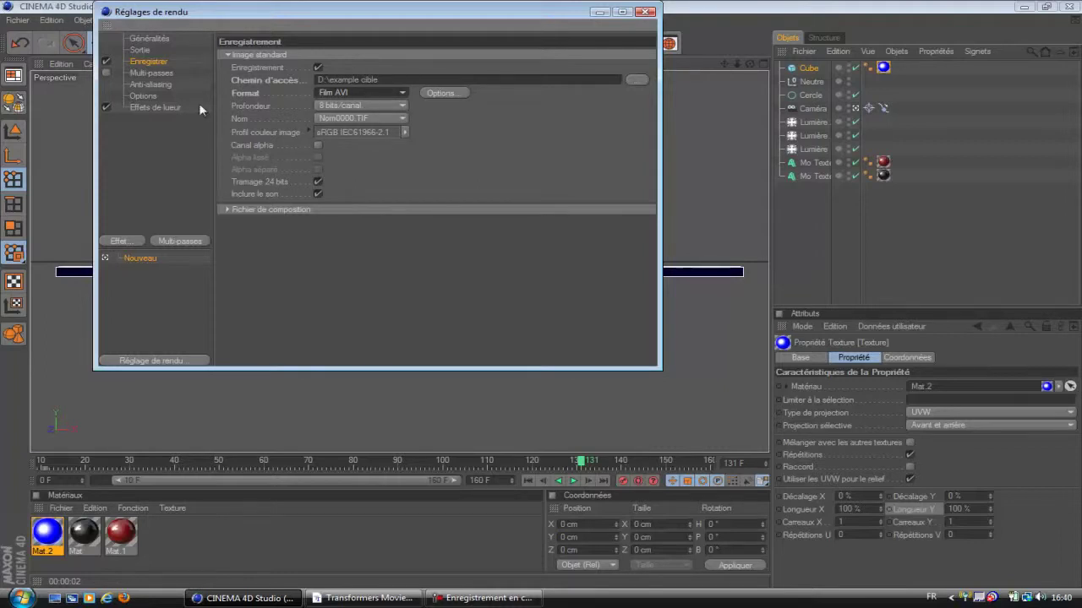
Set anti-aliasing to Au mieux, try a maximum level of 4x4 and settle on 2x2
click(150, 74)
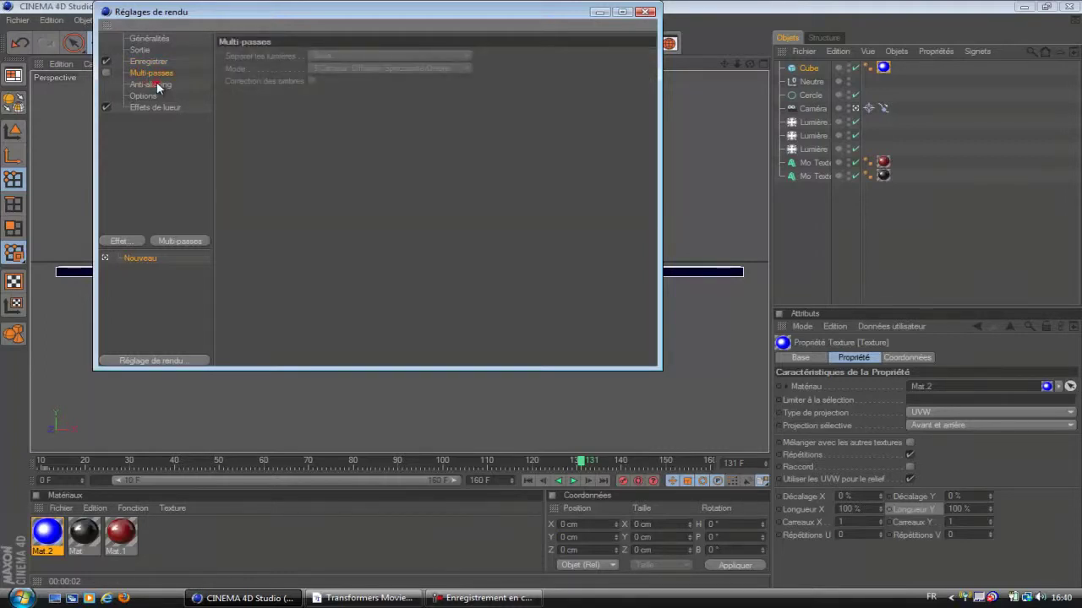
click(156, 83)
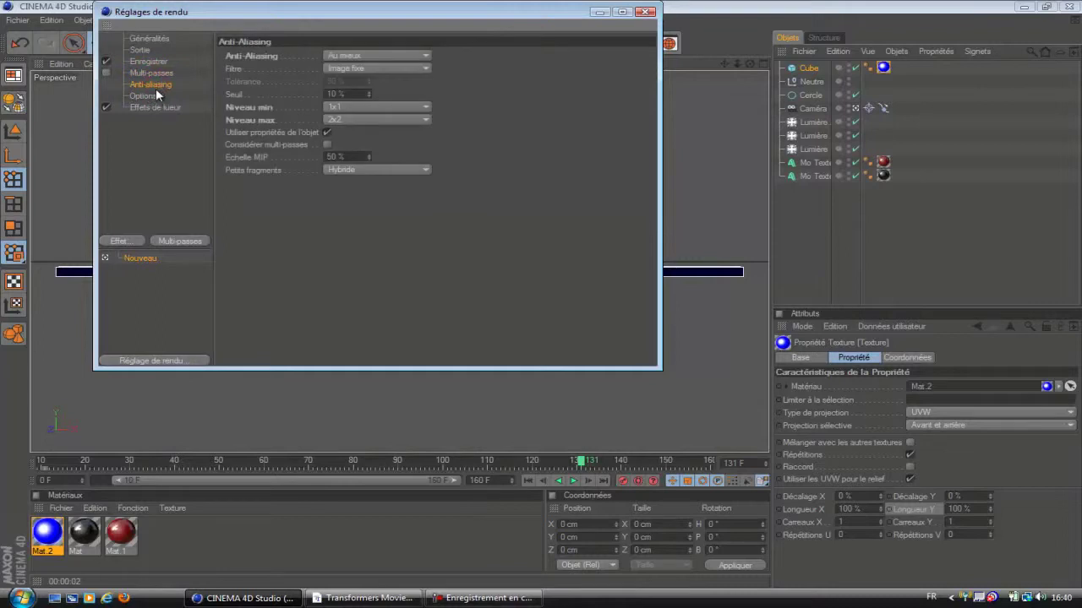
click(398, 56)
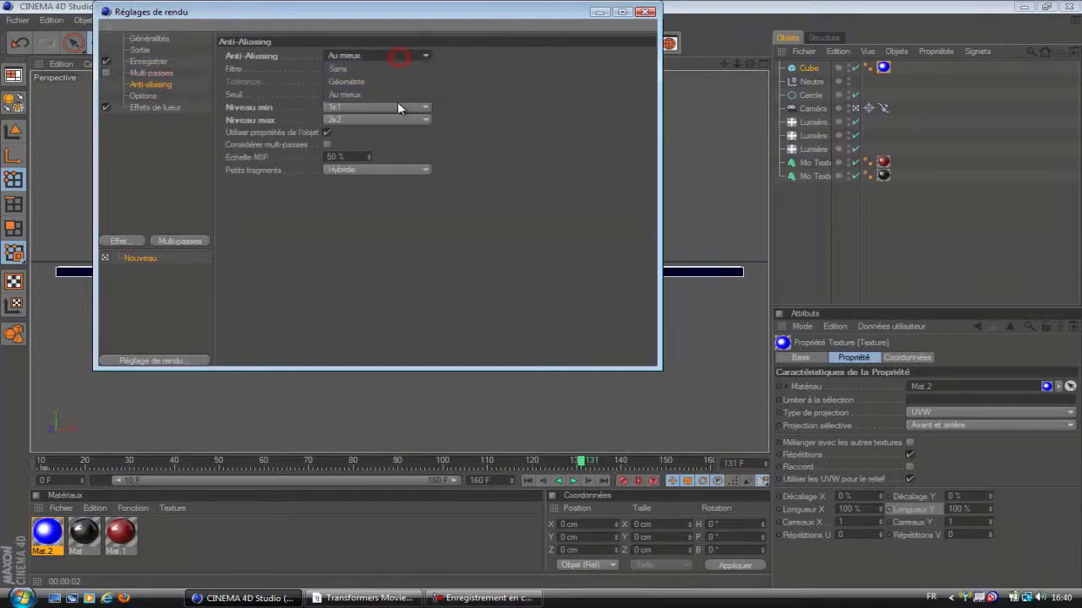
click(397, 94)
click(378, 120)
click(357, 172)
click(418, 120)
click(387, 164)
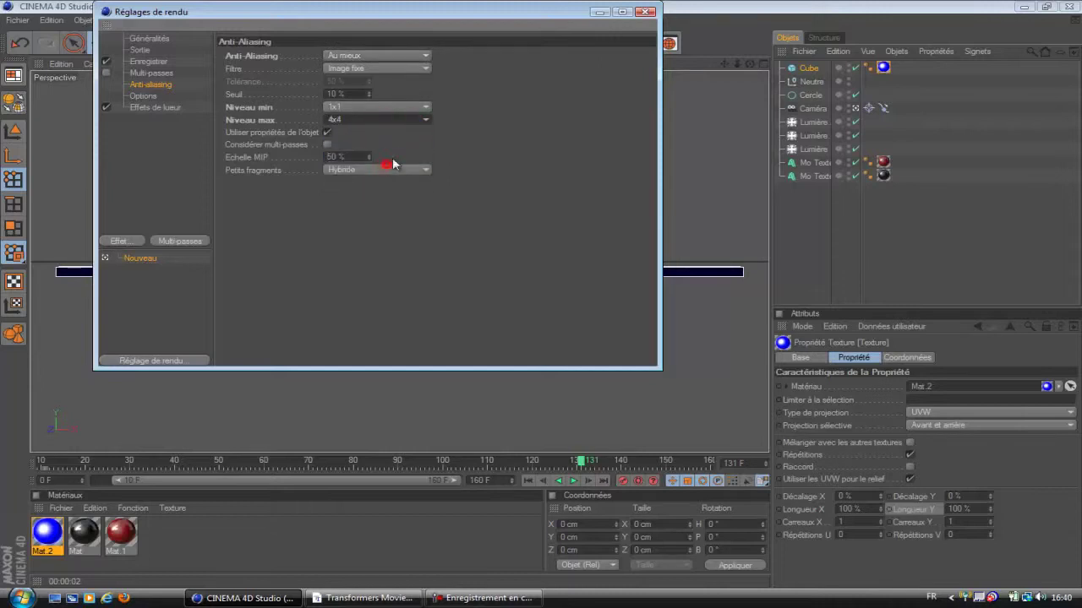
click(411, 121)
click(406, 144)
Turn off the glow effects (Effets de lueur) for rendering, review the render options and close the render settings
click(143, 97)
click(136, 109)
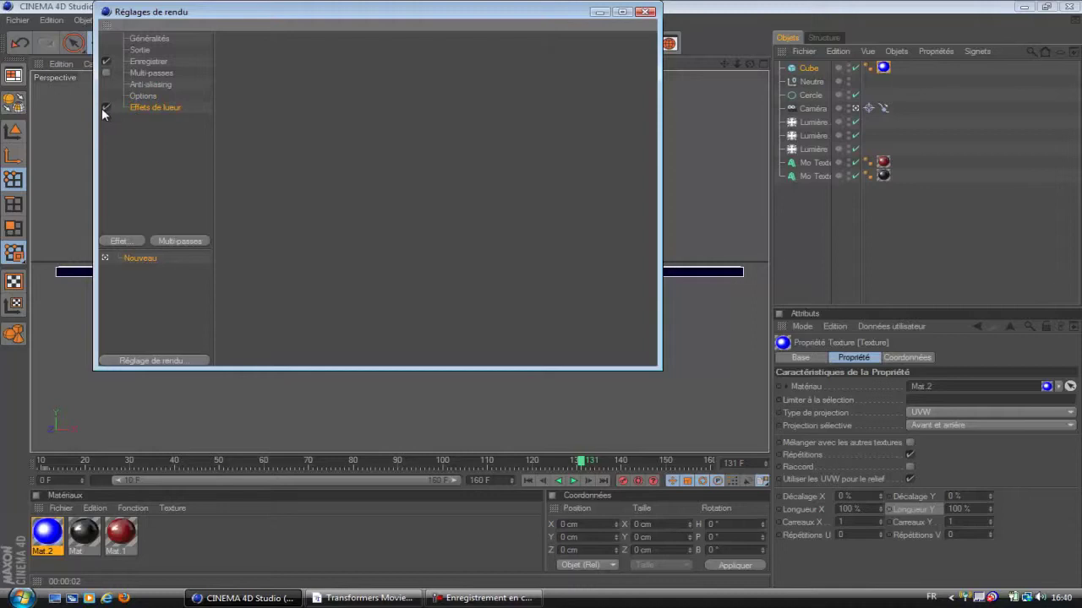
click(140, 97)
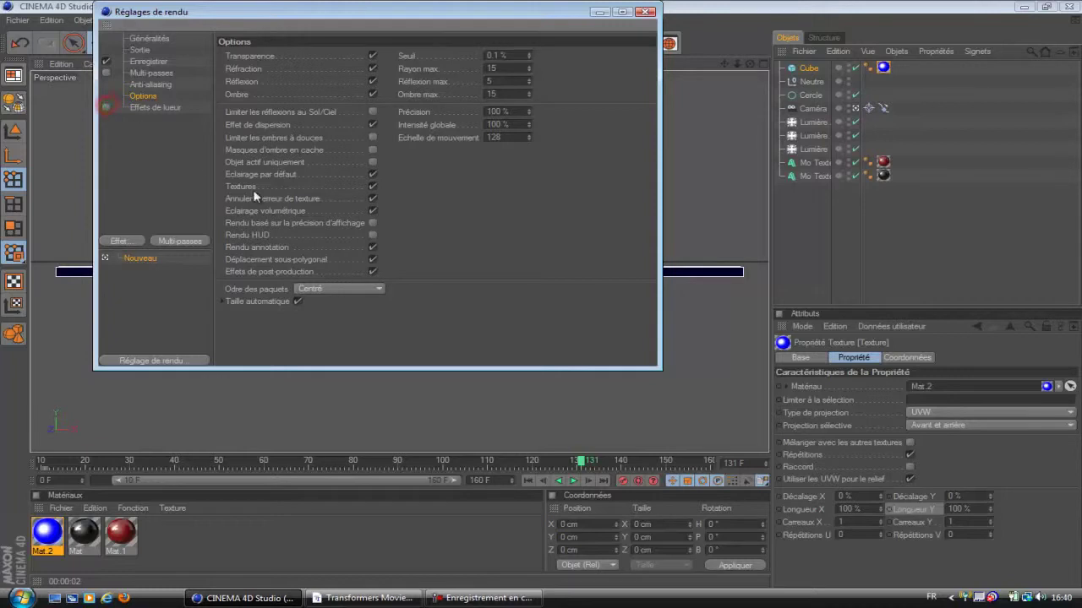
click(645, 13)
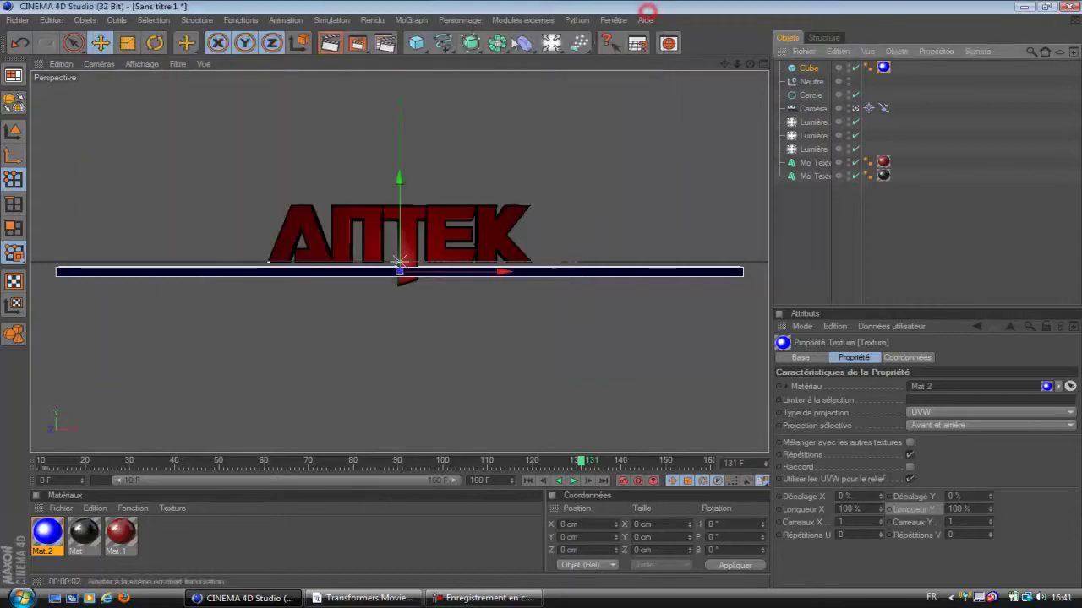
Start rendering the animation in the picture viewer, then stop the render and close the viewer
click(368, 52)
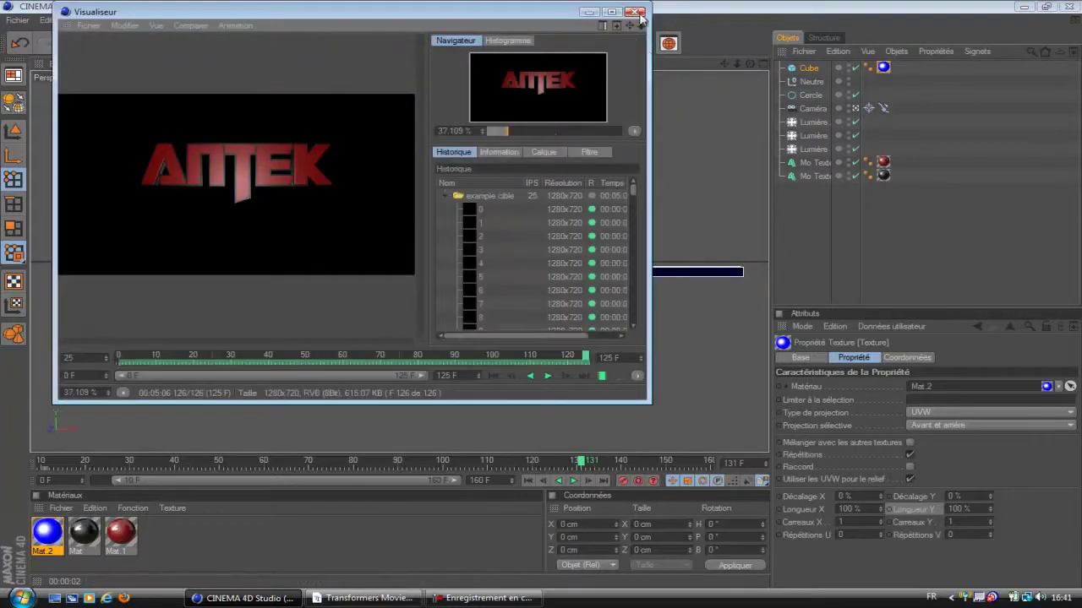
click(635, 12)
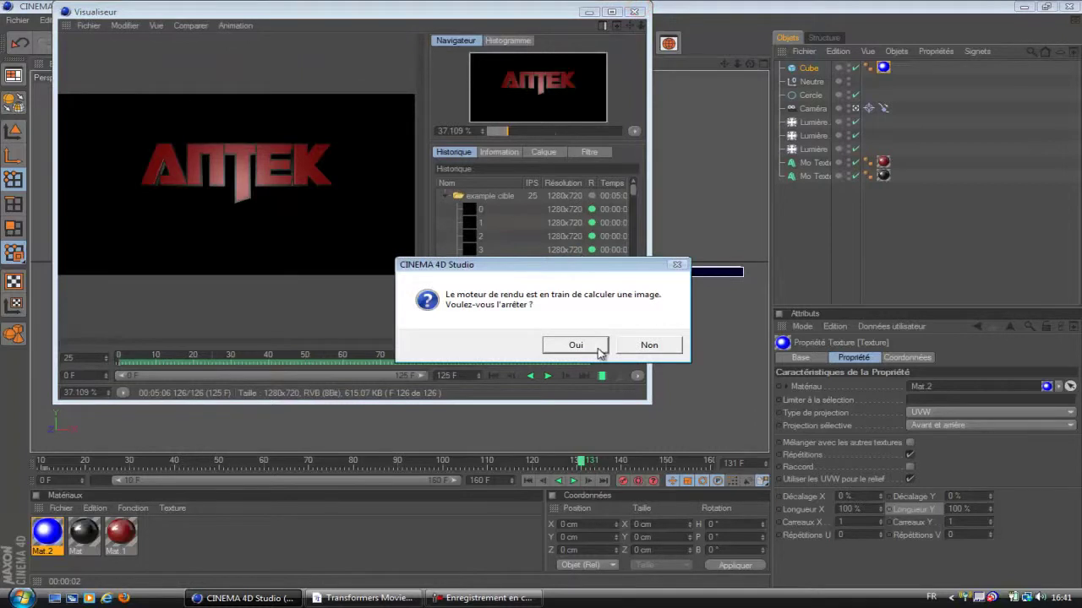
click(596, 347)
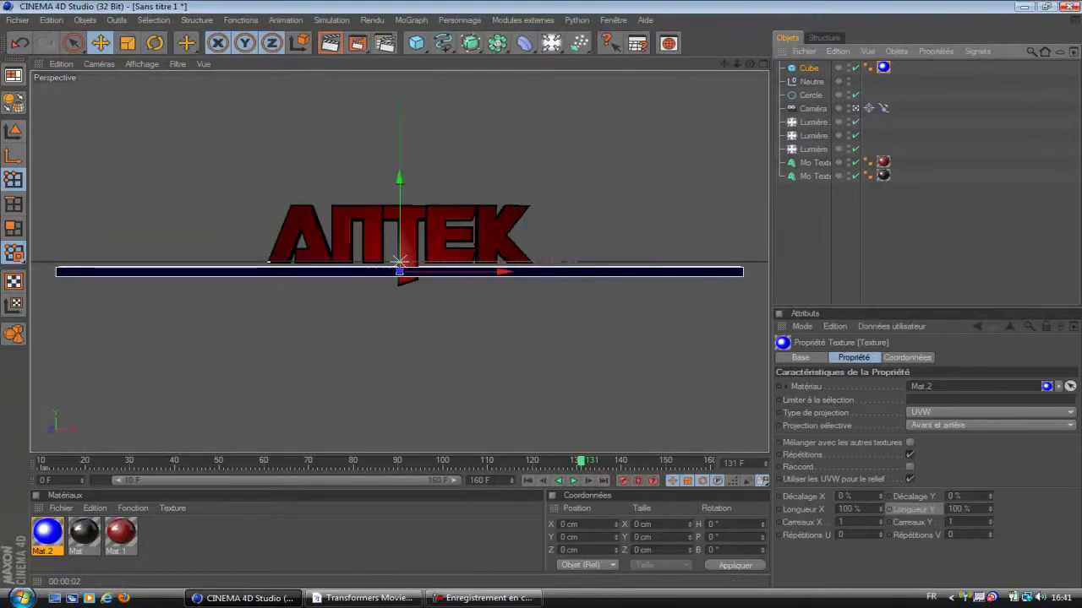
Quit the program without saving the project's changes
click(1073, 7)
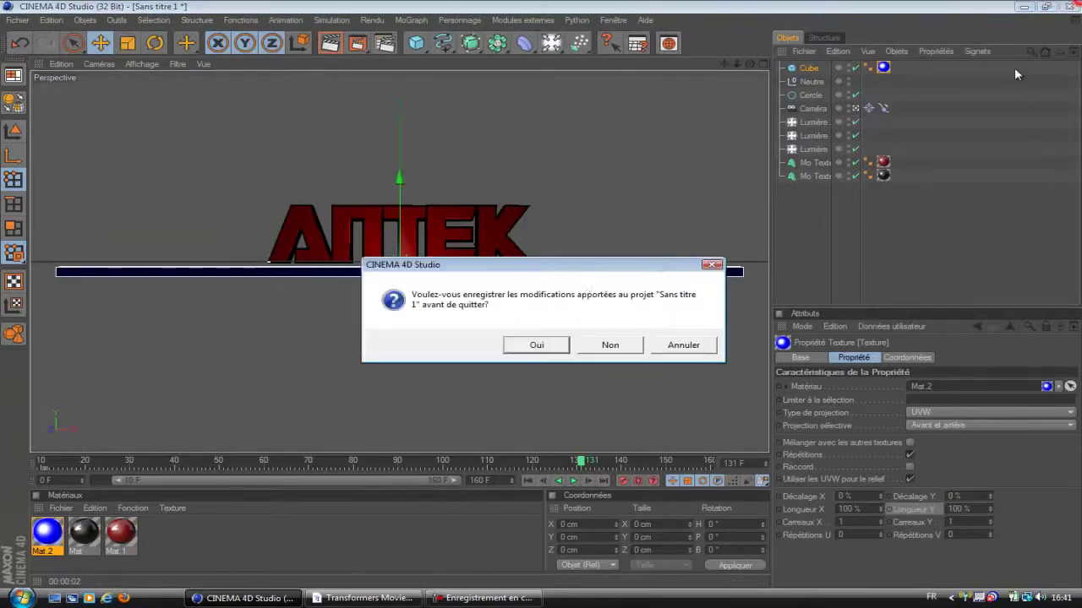
click(616, 348)
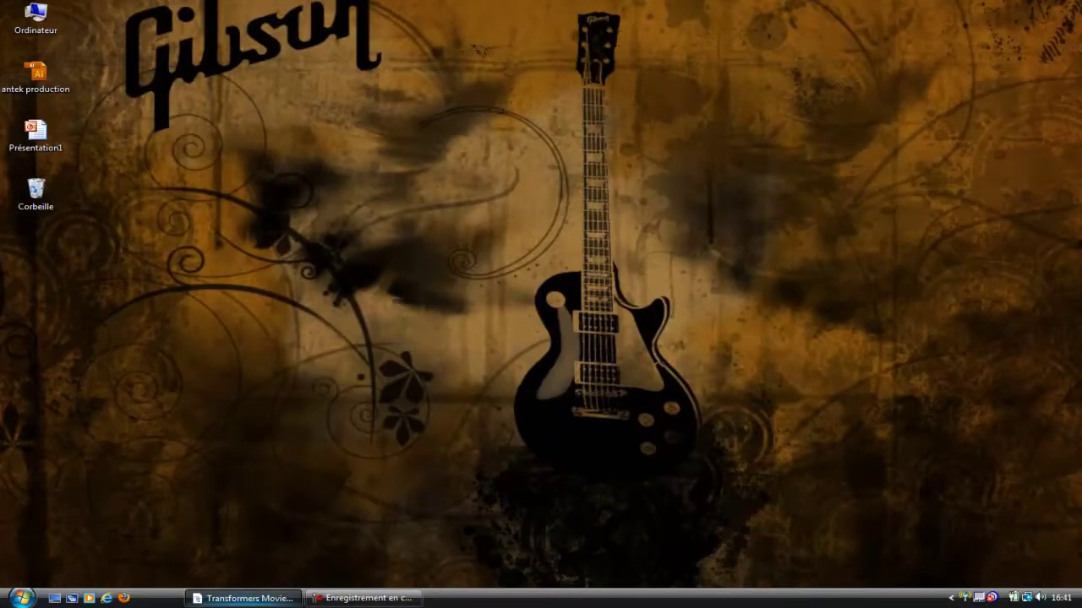